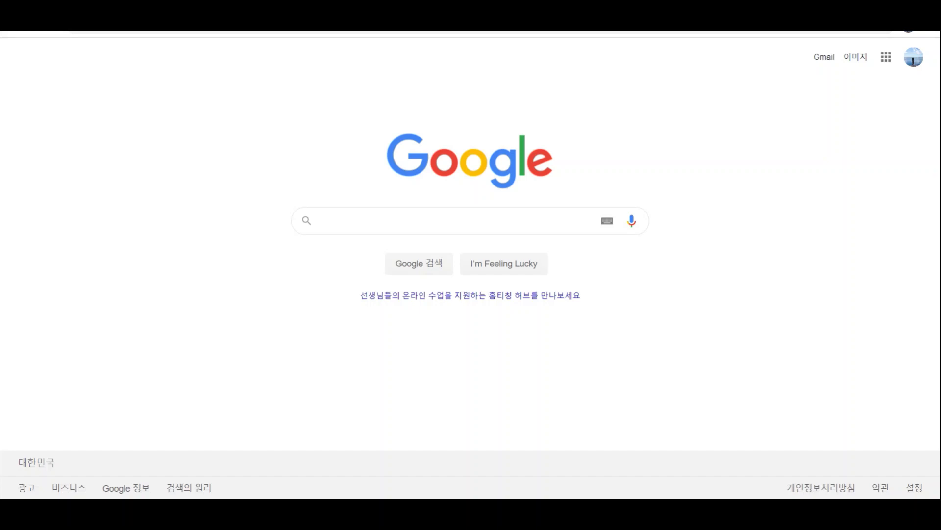
- Search Google for 구글클래스룸, switching the keyboard to Korean input
left_click(506, 219)
type("rn")
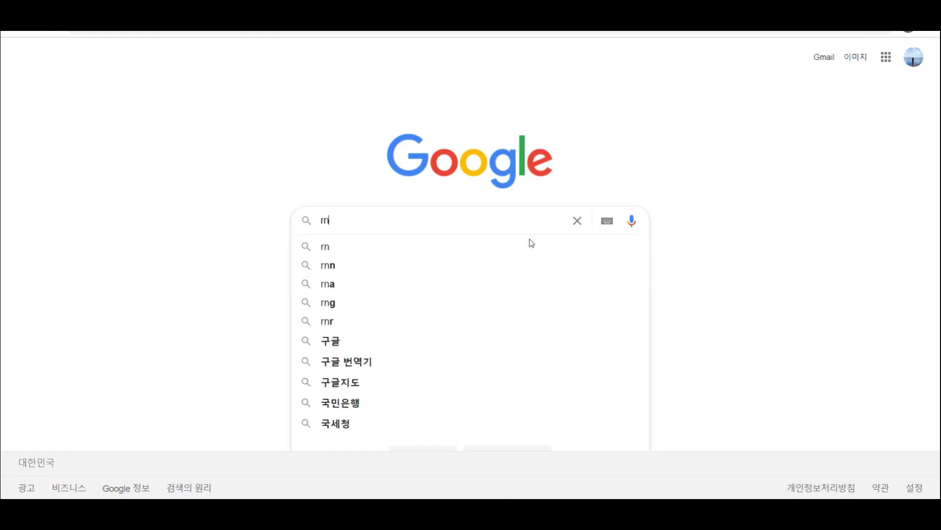
key("BackSpace")
key("BackSpace")
key("Hangul")
type("구글")
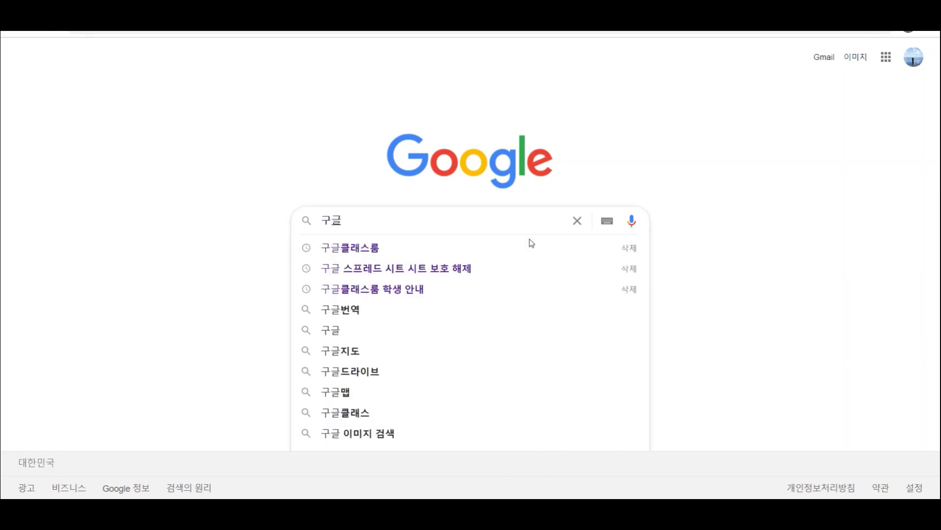
type("클래스룸")
key("Return")
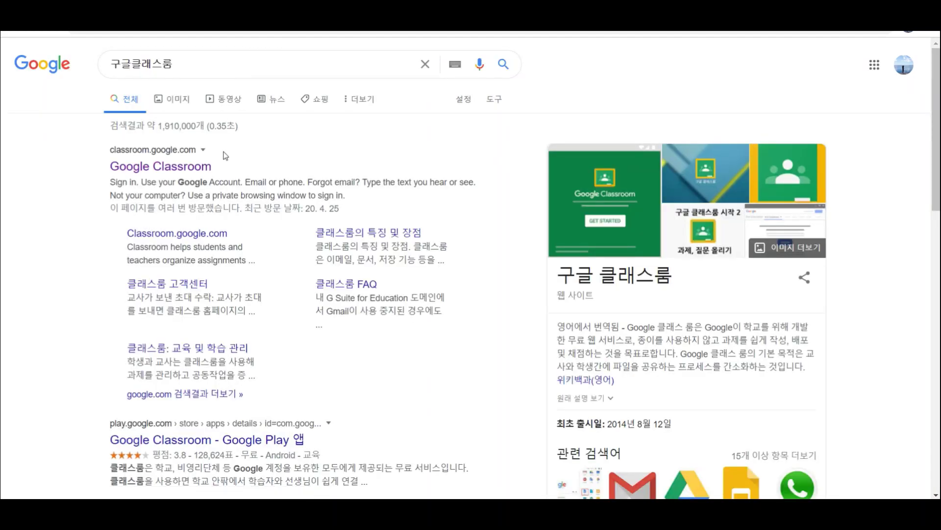
- Open Google Classroom, switch to the student account, and enter the TEST용 class
left_click(211, 169)
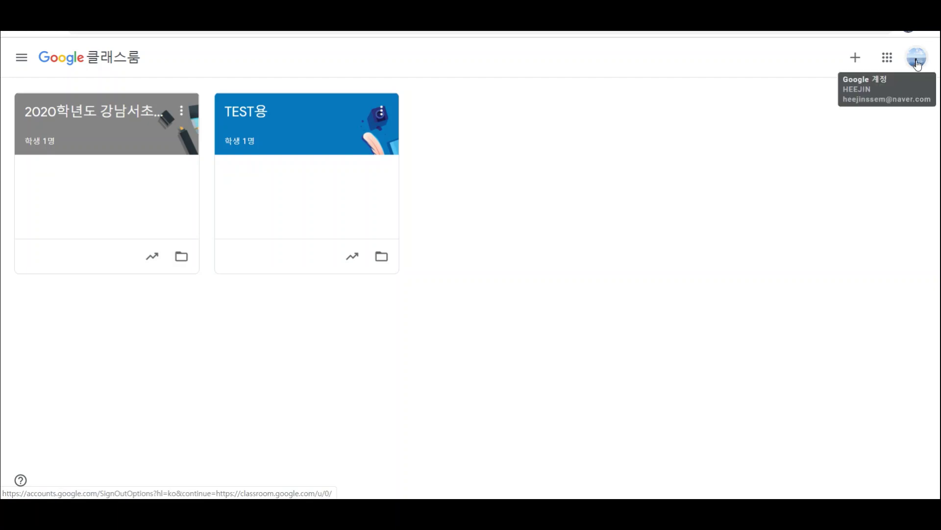
left_click(917, 62)
left_click(804, 307)
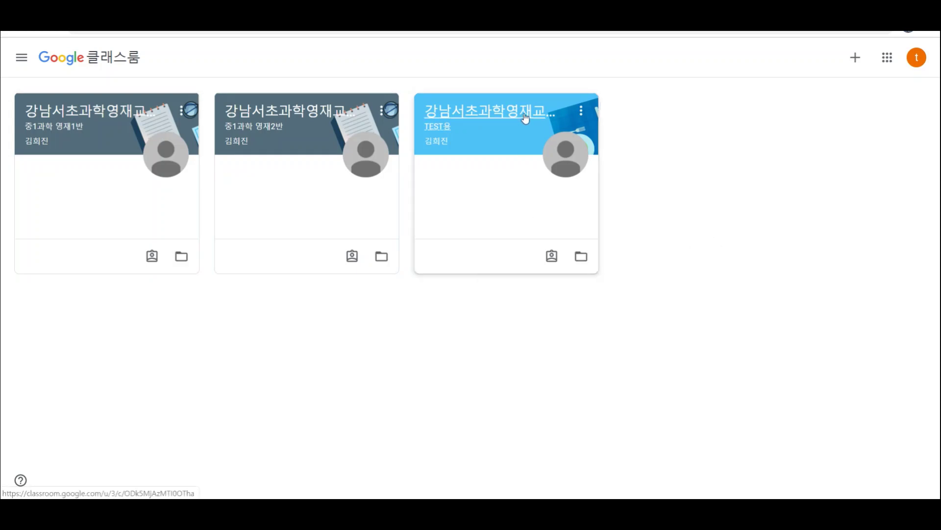
left_click(526, 119)
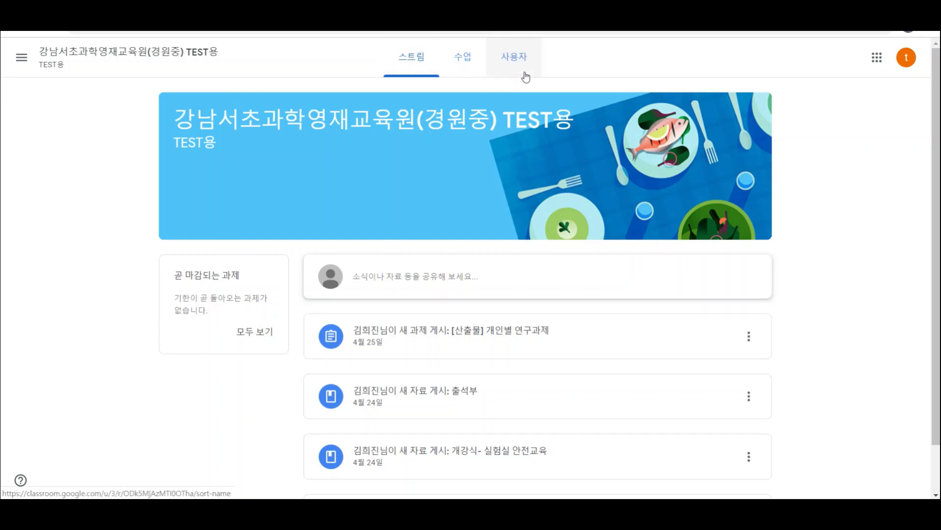
- On the class's 수업 page, expand [산출물] 개인별 연구과제 and open its details
left_click(463, 72)
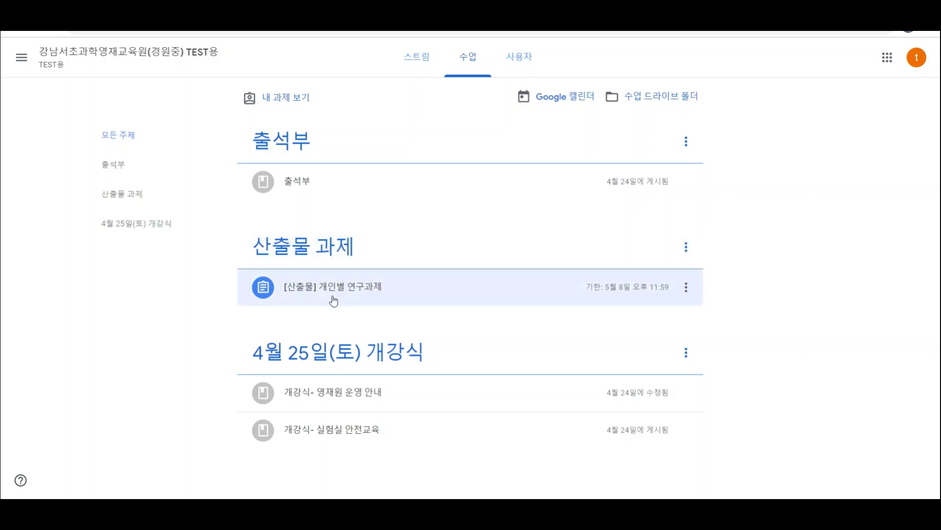
left_click(367, 292)
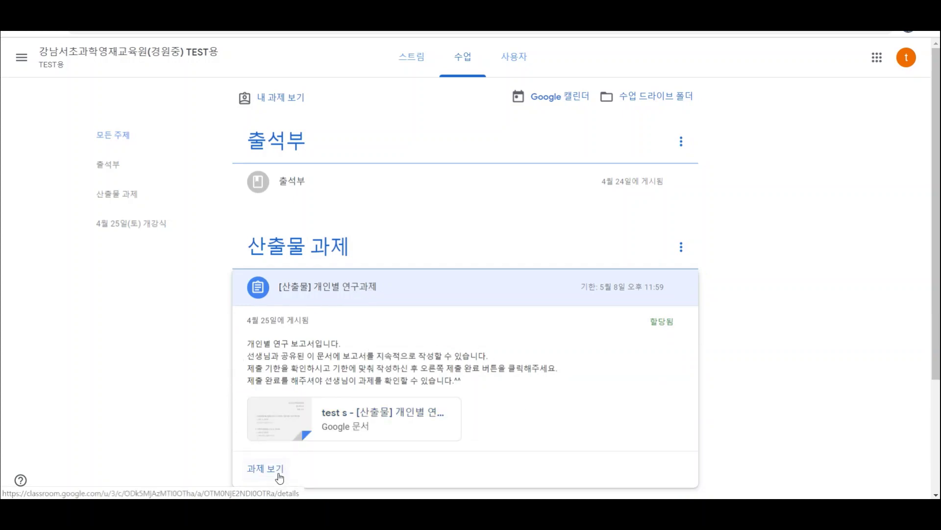
left_click(278, 475)
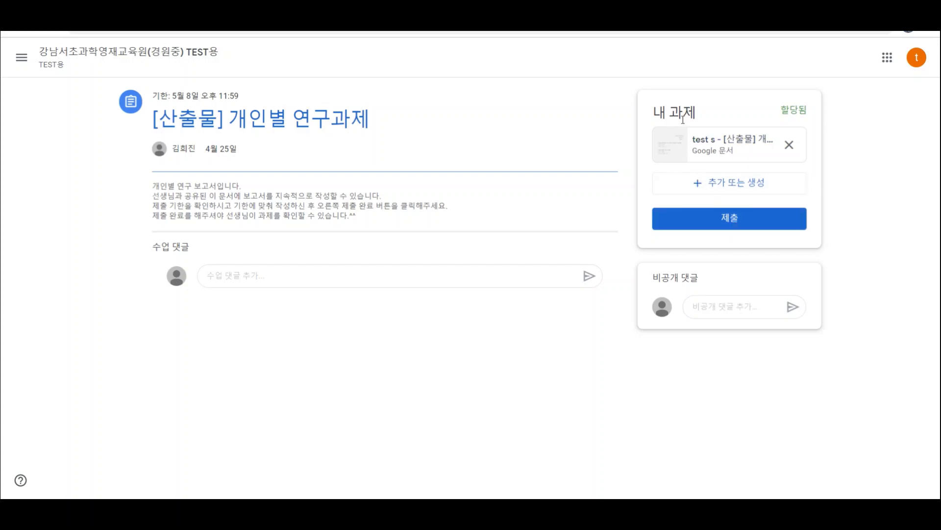
- Open the attached report 'test s - [산출물] 개인별 연구과제' in Google Docs
left_click(694, 156)
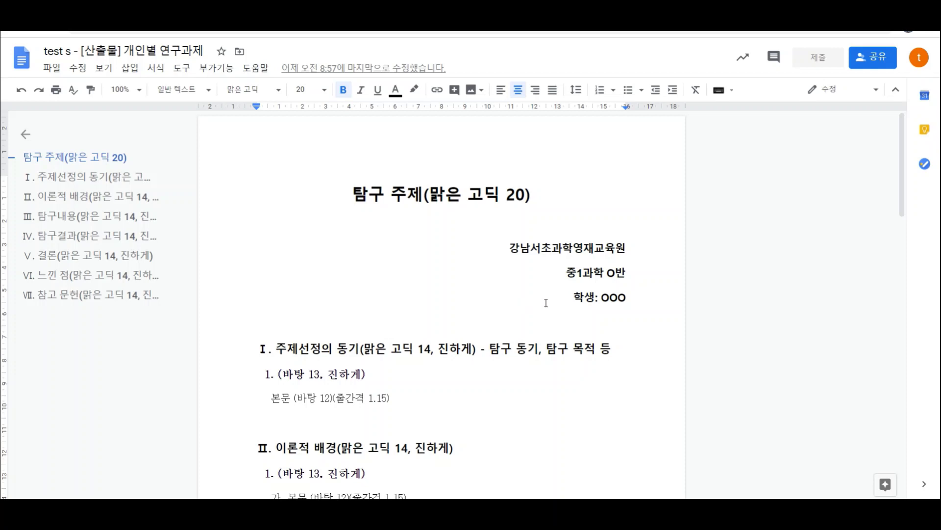
- Scroll through the report's sections Ⅰ–Ⅶ and back up to the title
scroll(554, 309, "down", 13)
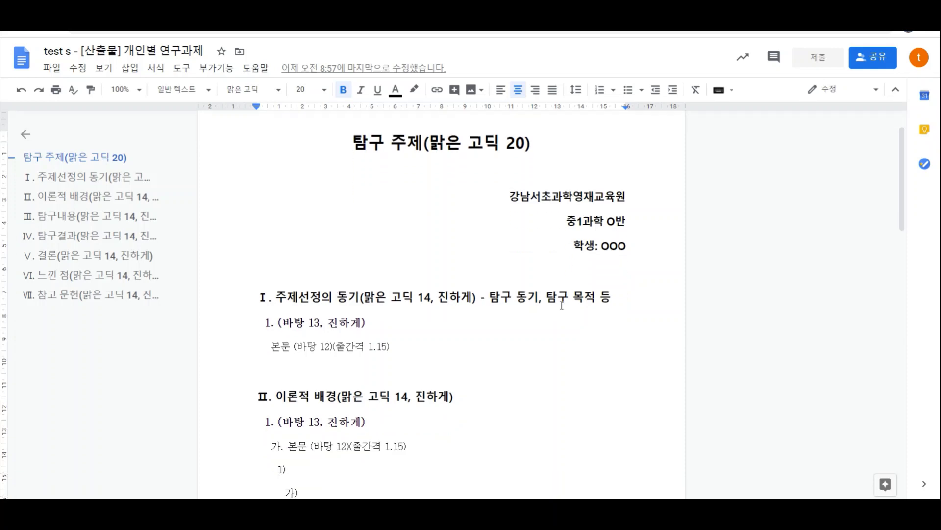
scroll(560, 320, "down", 6)
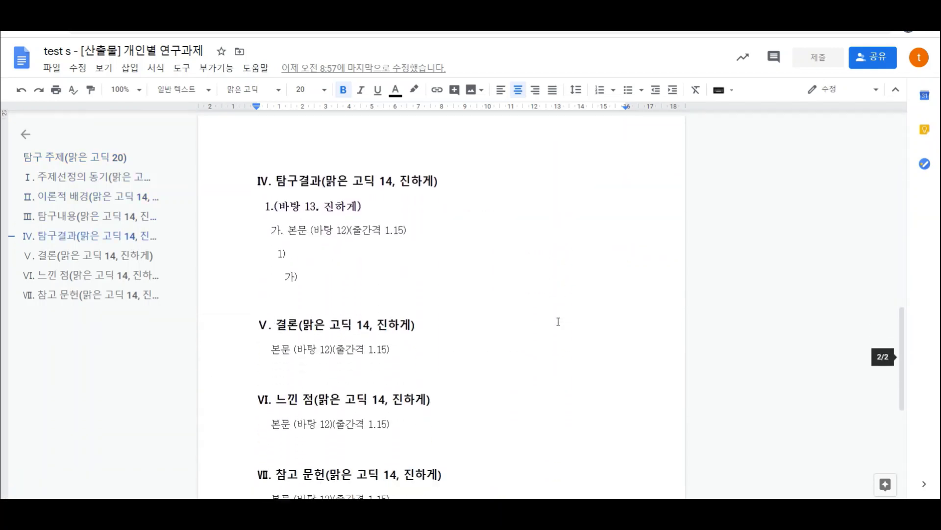
scroll(557, 311, "up", 10)
scroll(558, 311, "up", 10)
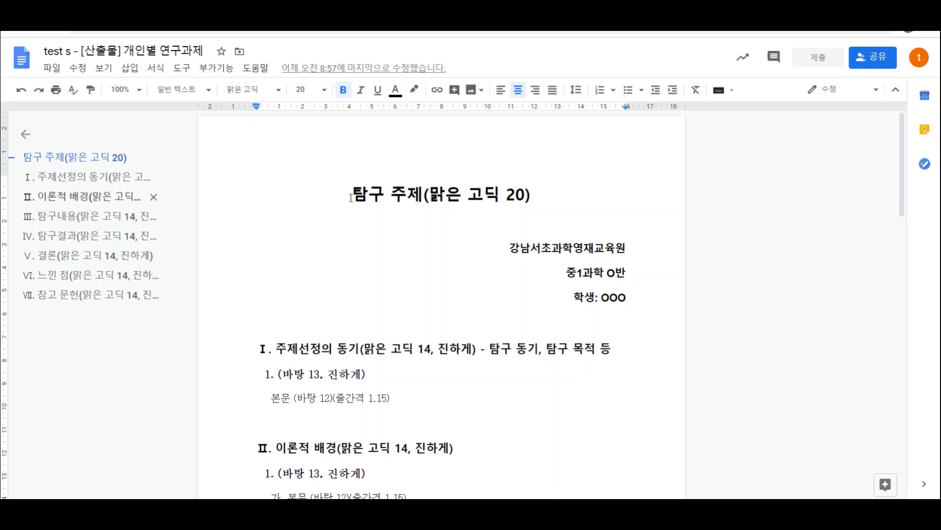
- Replace the title 탐구 주제 with 친구들의 부력 개념에 대한 오개념 파악하기, fixing typos
left_click_drag(353, 194, 424, 192)
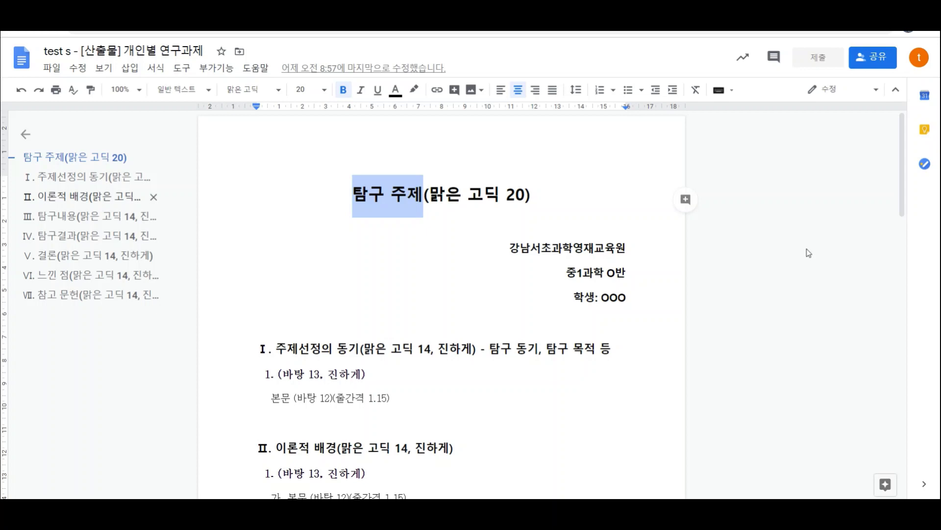
type("친")
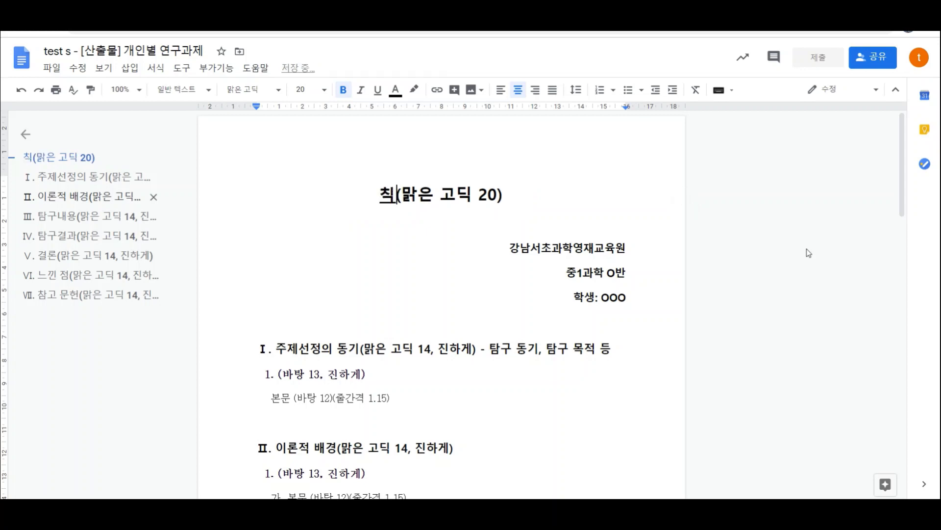
type("구들의 ㅂ")
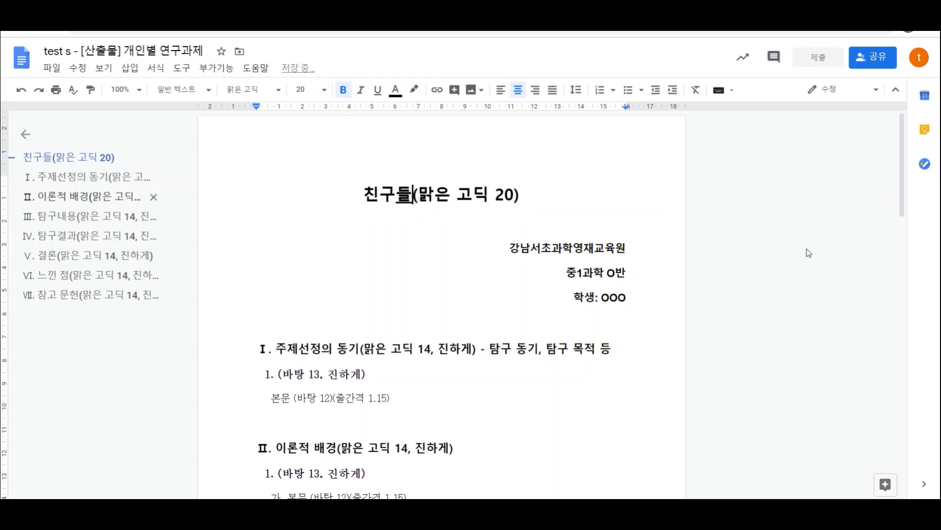
type("부력 ")
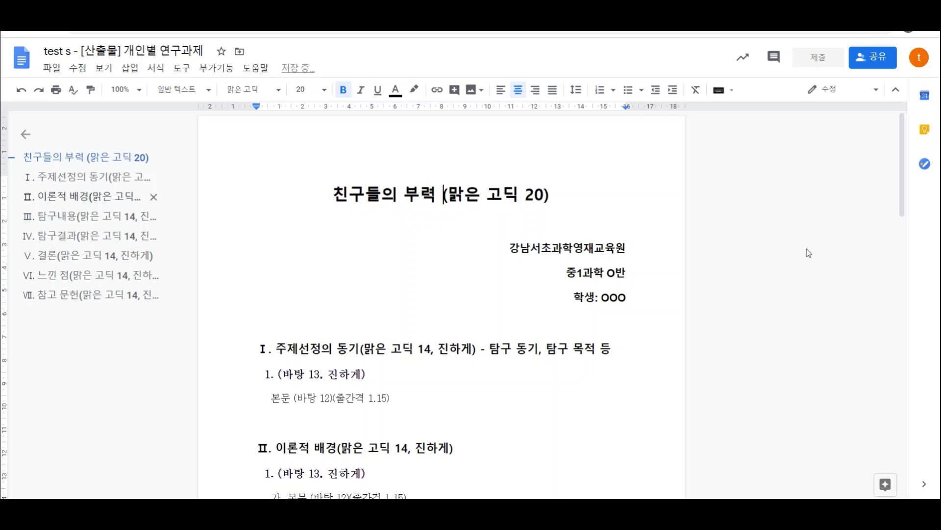
type("개념 파")
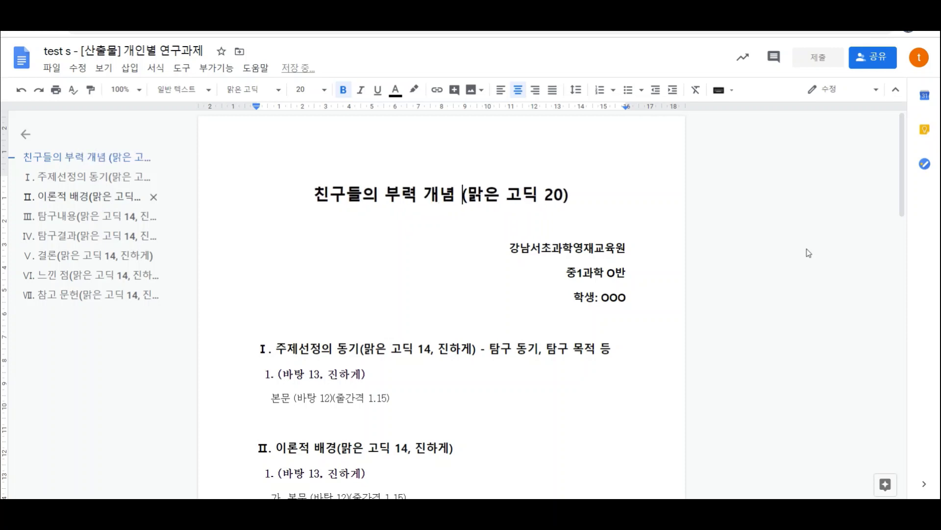
key("BackSpace")
key("BackSpace")
key("BackSpace")
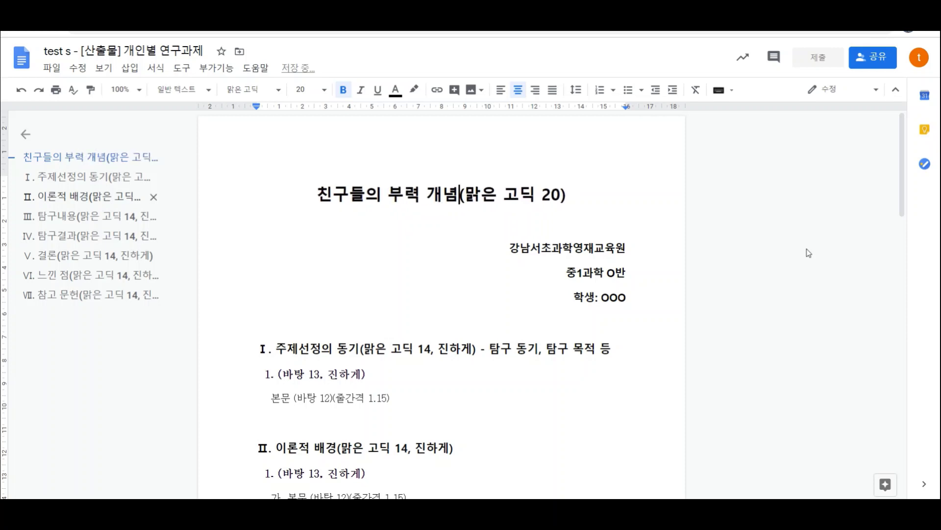
type("에 대한 오개녀")
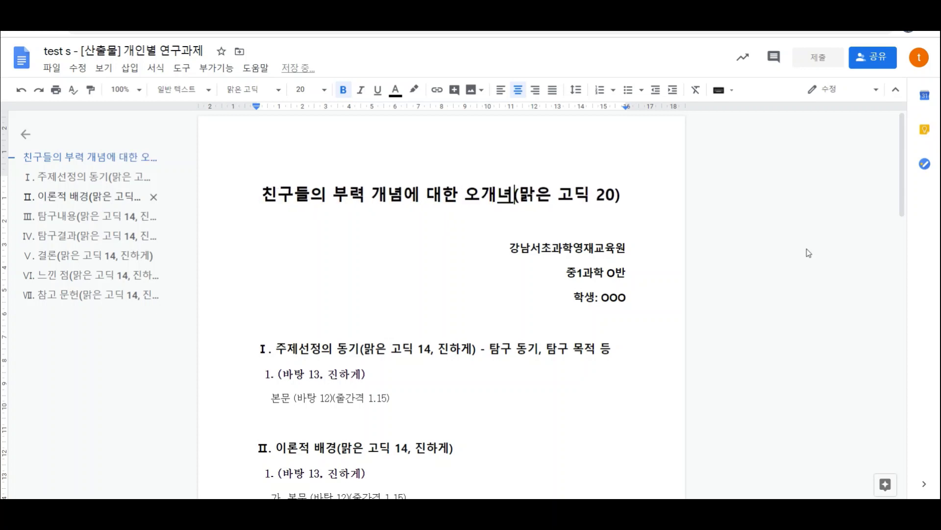
type("념 파악하기")
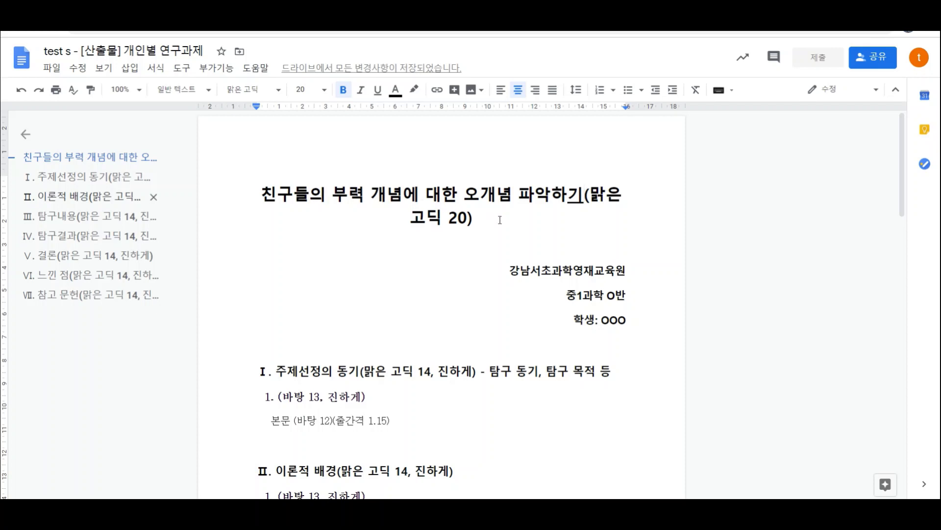
- Remove the (맑은 고딕 20) note from the title and set the class to 중1과학 3반
left_click_drag(487, 222, 586, 197)
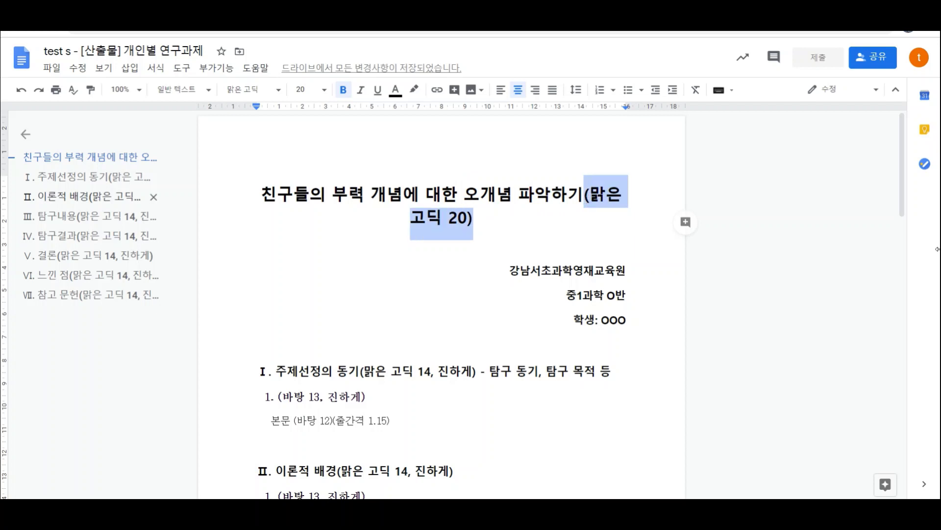
key("BackSpace")
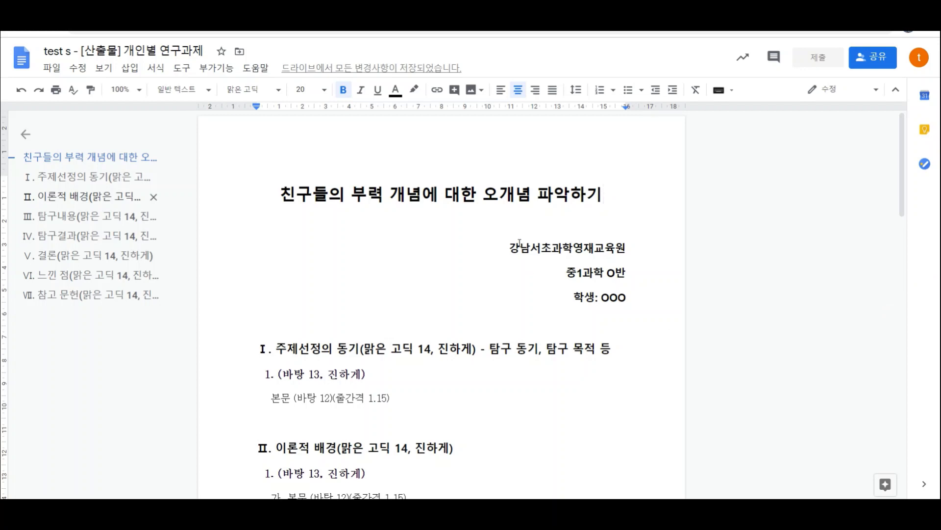
left_click(615, 273)
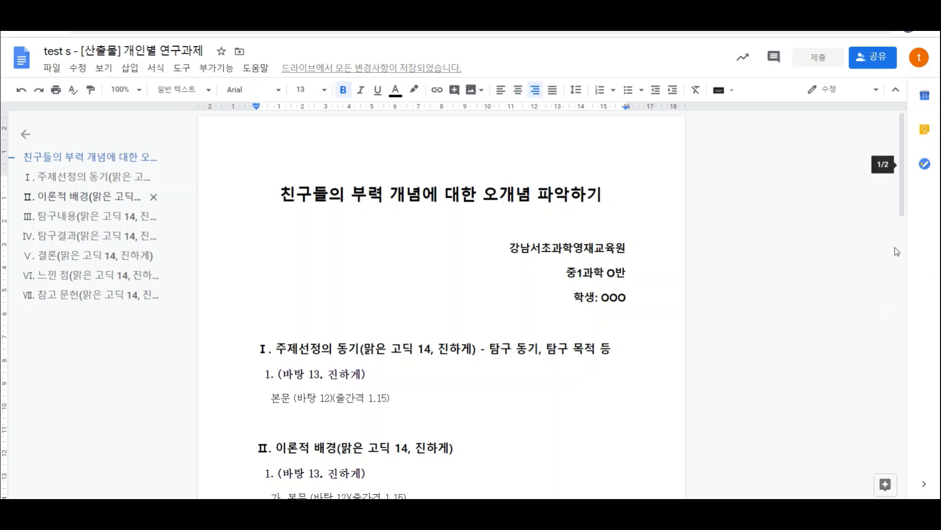
key("BackSpace")
type("3")
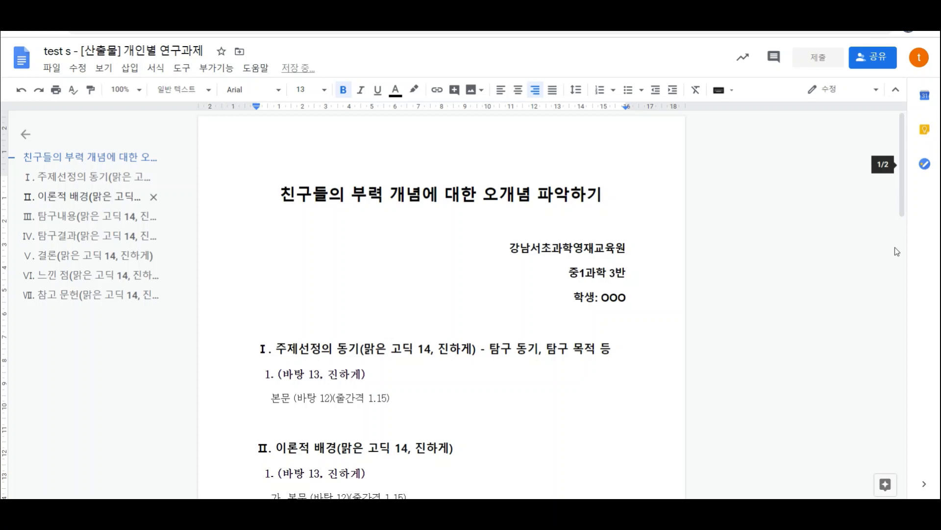
- Replace the OOO placeholder after 학생: with the student's name
left_click(697, 307)
key("BackSpace")
key("BackSpace")
key("BackSpace")
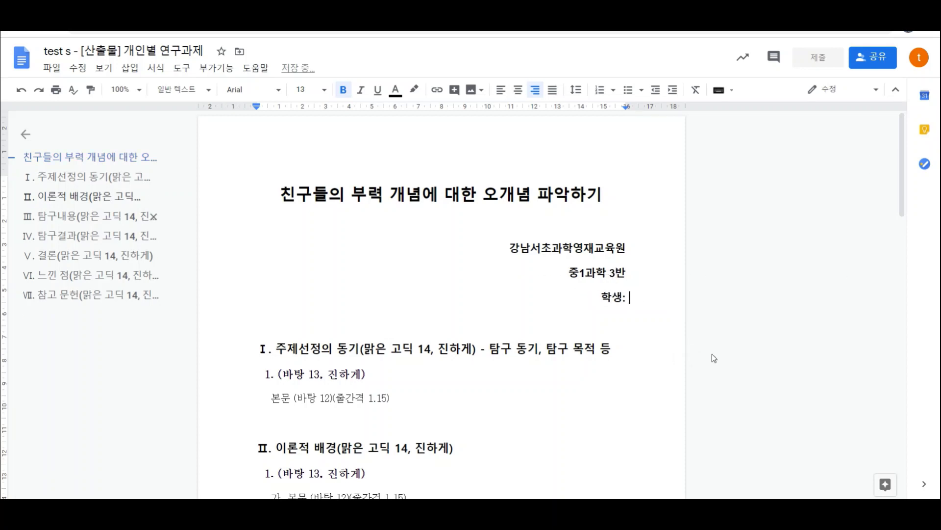
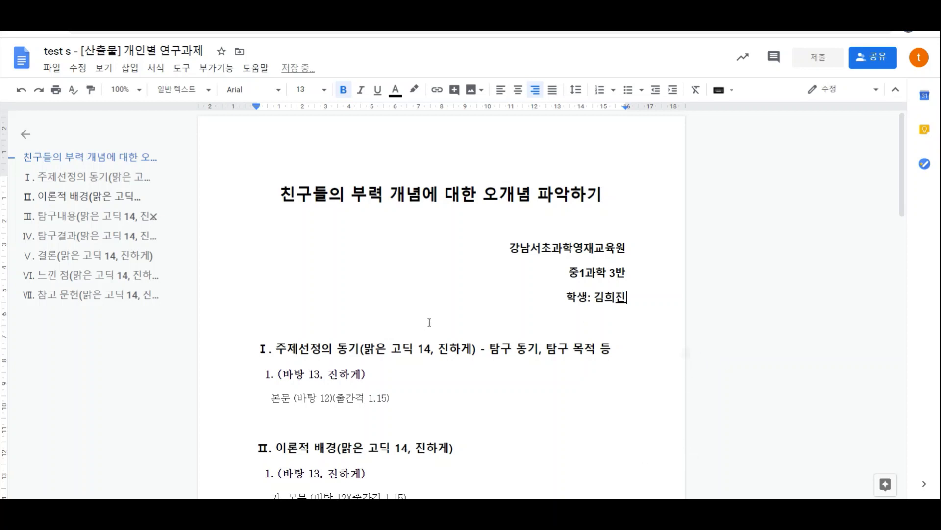
left_click(278, 350)
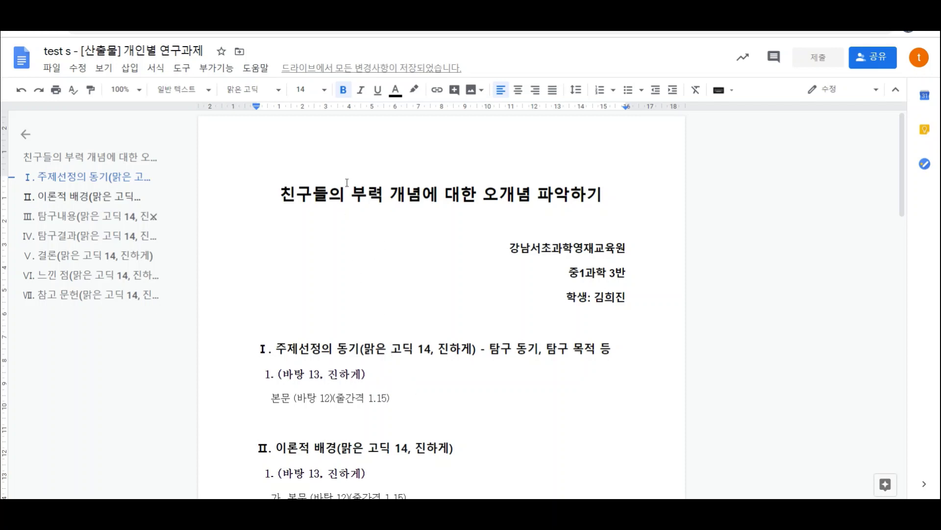
- Review report sections I–III, then close the document to return to the Classroom assignment
scroll(394, 269, "down", 1)
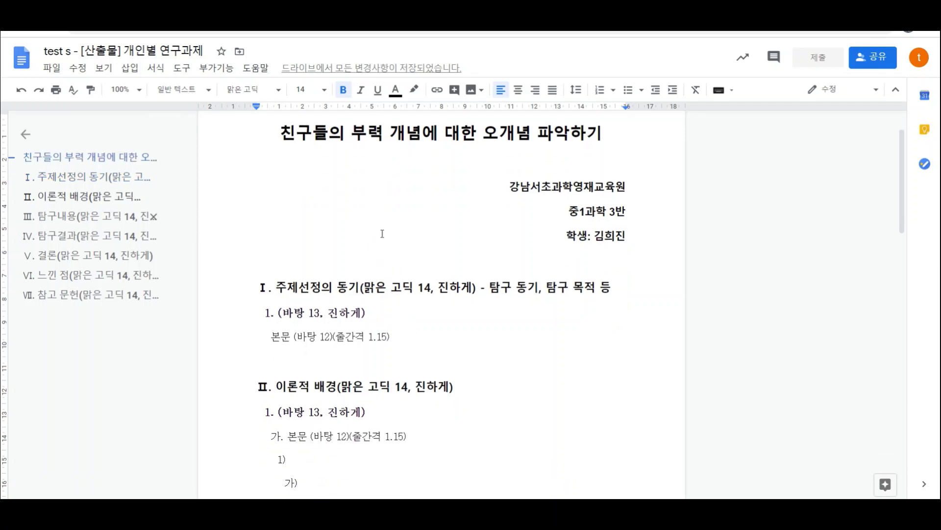
scroll(305, 320, "down", 1)
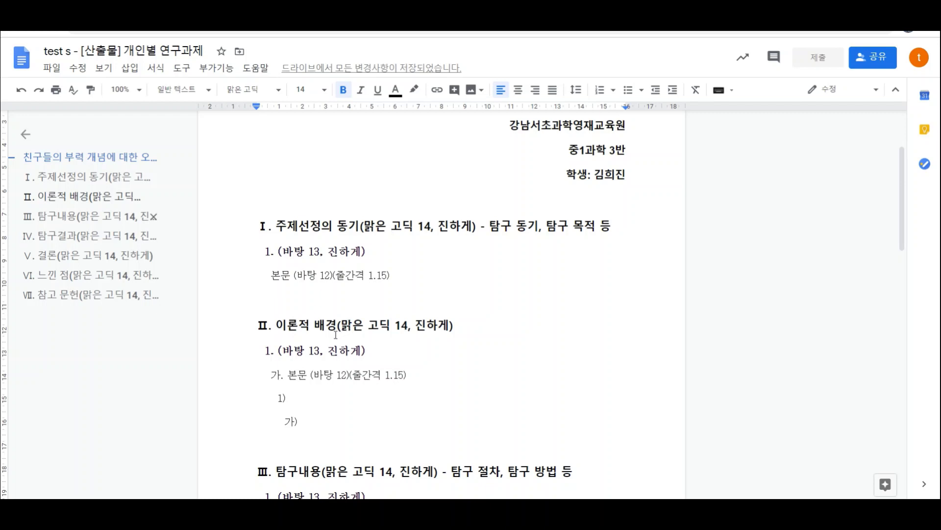
scroll(471, 298, "up", 2)
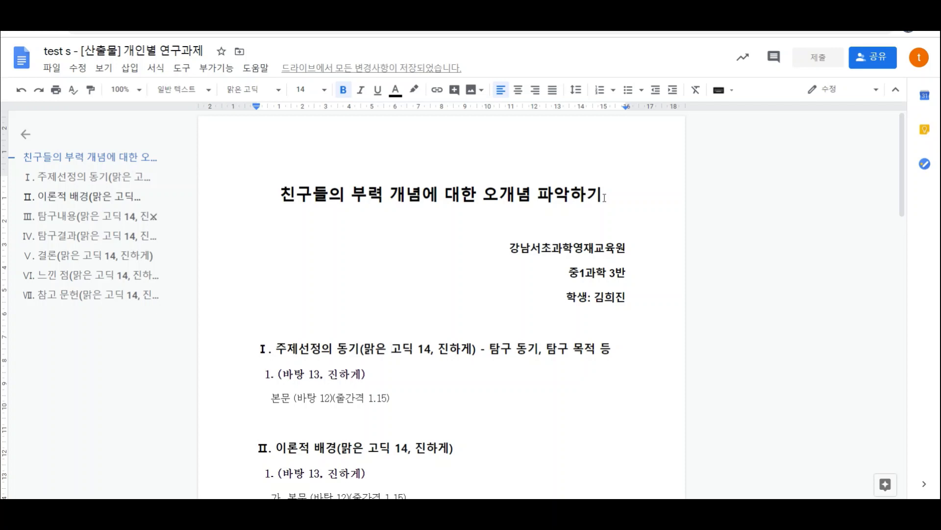
scroll(317, 343, "down", 3)
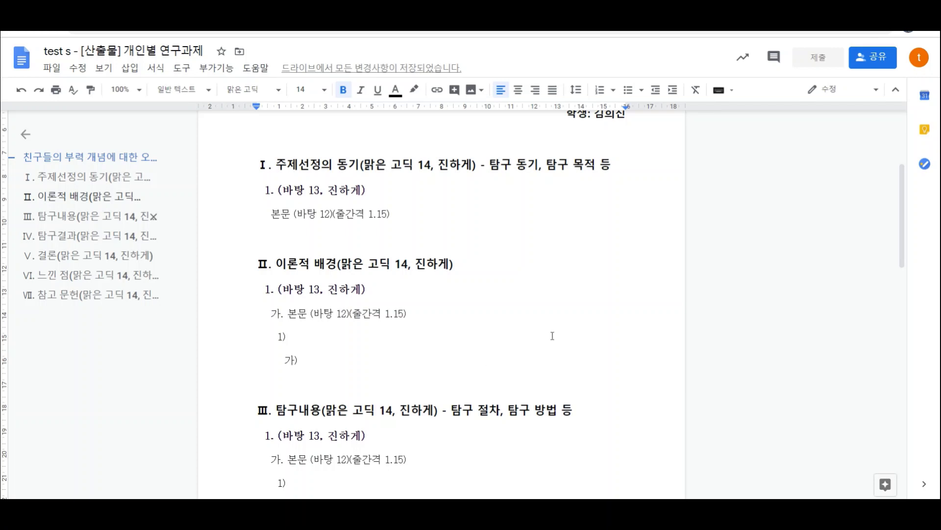
scroll(559, 332, "up", 4)
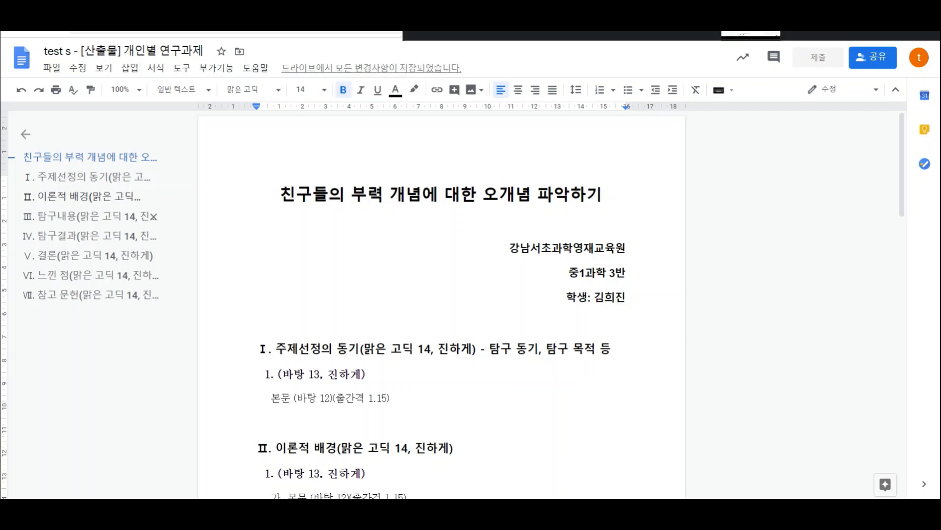
key("ctrl+w")
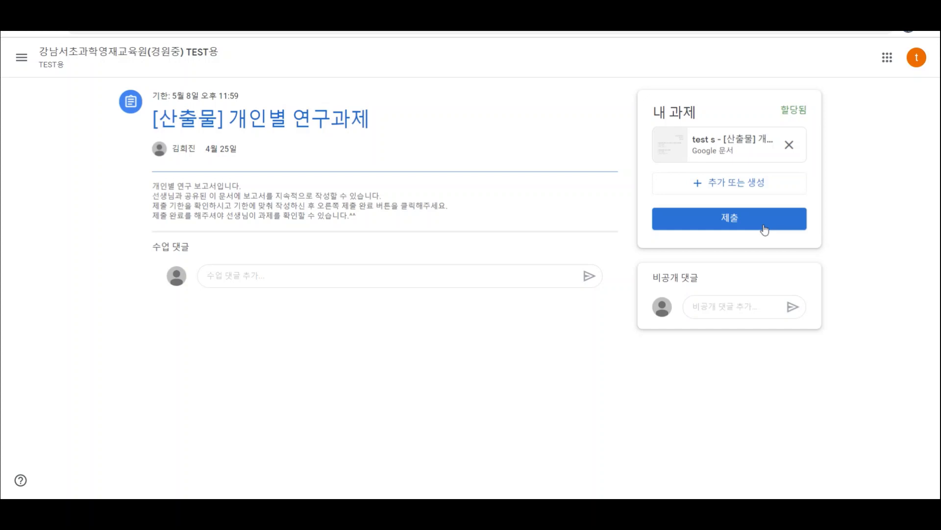
- Turn in the assignment with the attached report, confirming 제출
left_click(765, 229)
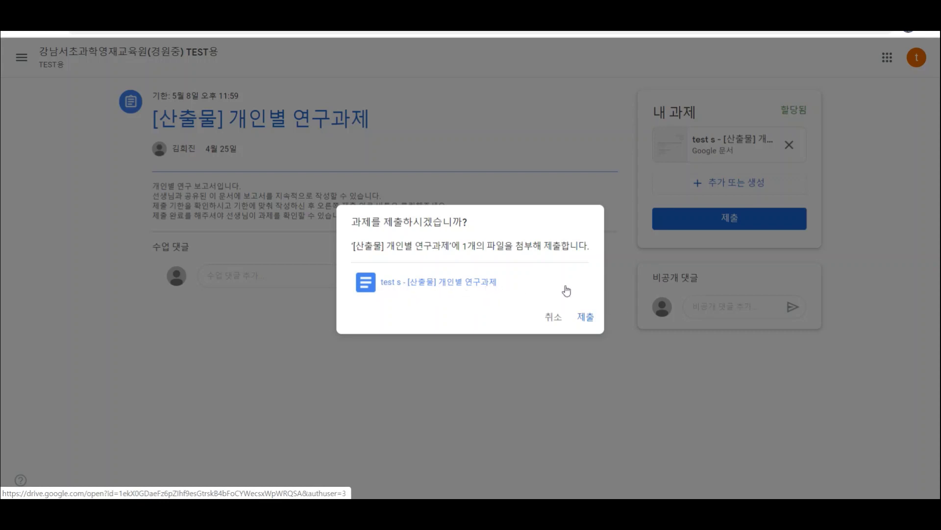
left_click(585, 320)
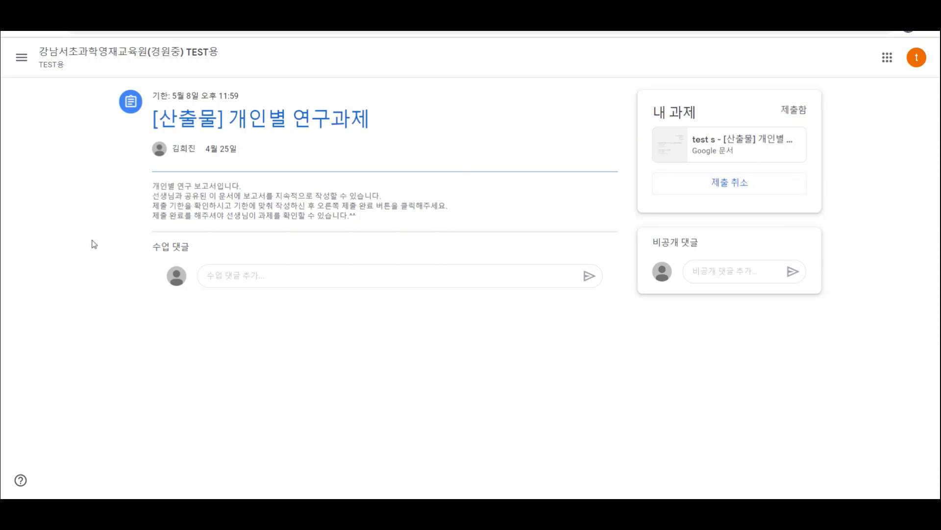
- Unsubmit the assignment with 제출 취소 so its status returns to 할당됨
left_click(741, 191)
left_click(537, 302)
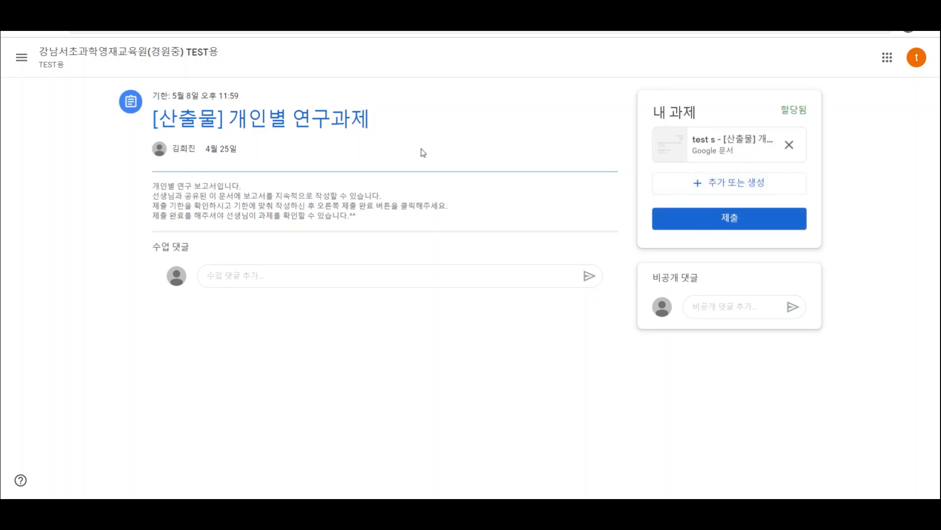
- Resubmit the research report assignment in Google Classroom and confirm 제출
left_click(768, 224)
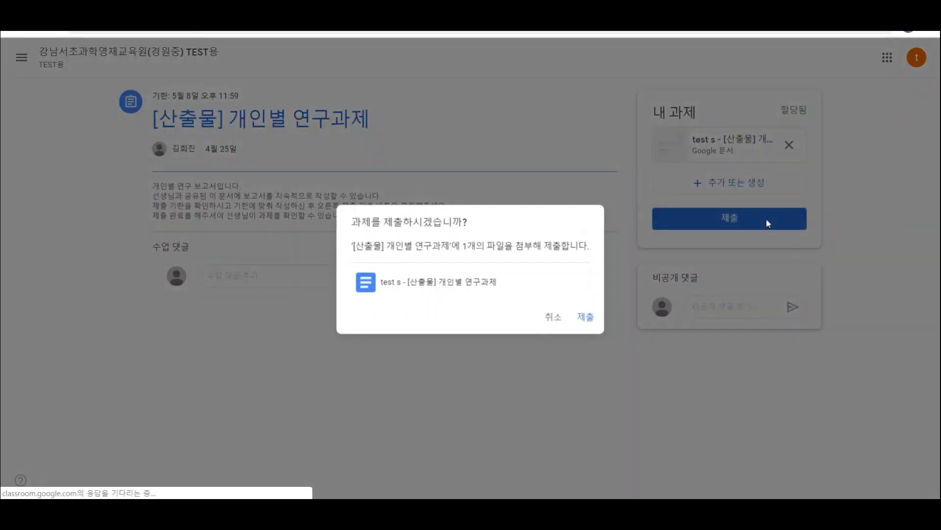
left_click(587, 318)
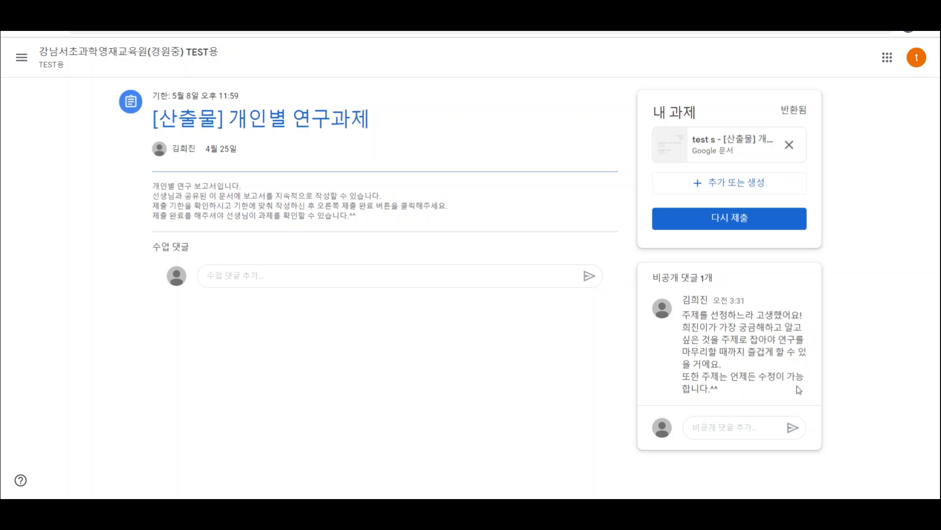
- Send the private reply '선생님, 감사합니다!' to the teacher, then open the attached report
left_click(736, 430)
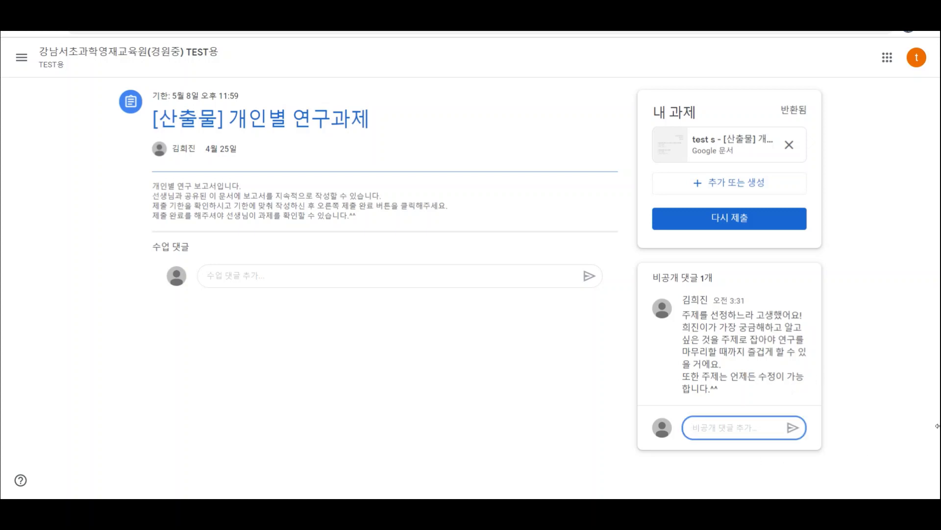
type("선새니")
type("님, 감사합")
type("니다!")
key("Return")
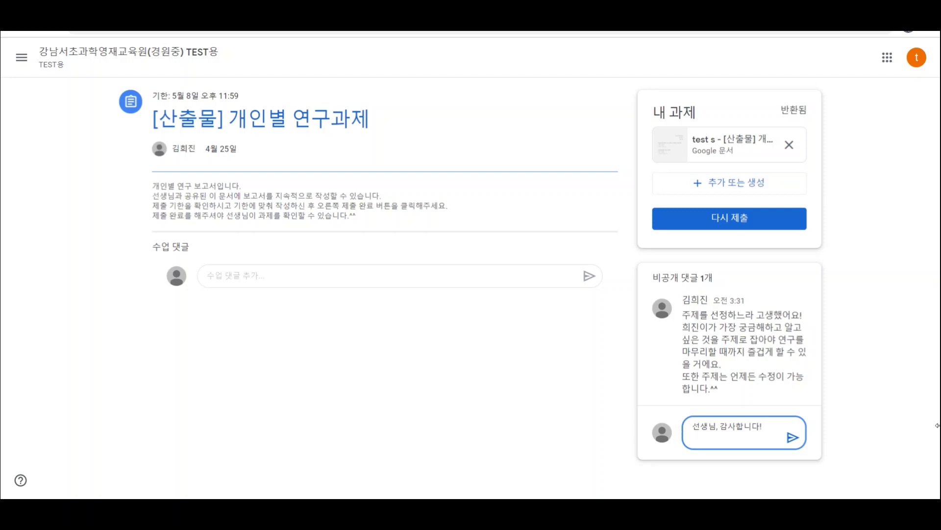
left_click(795, 441)
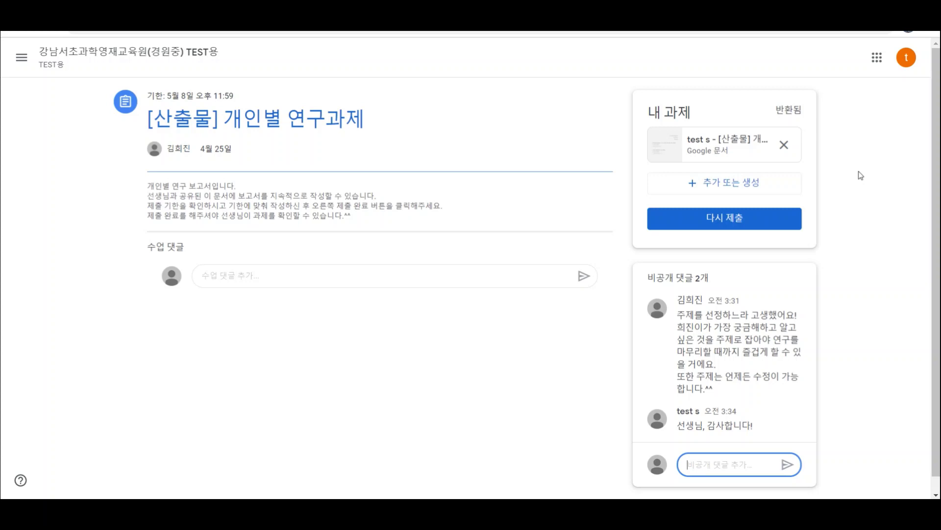
left_click(715, 142)
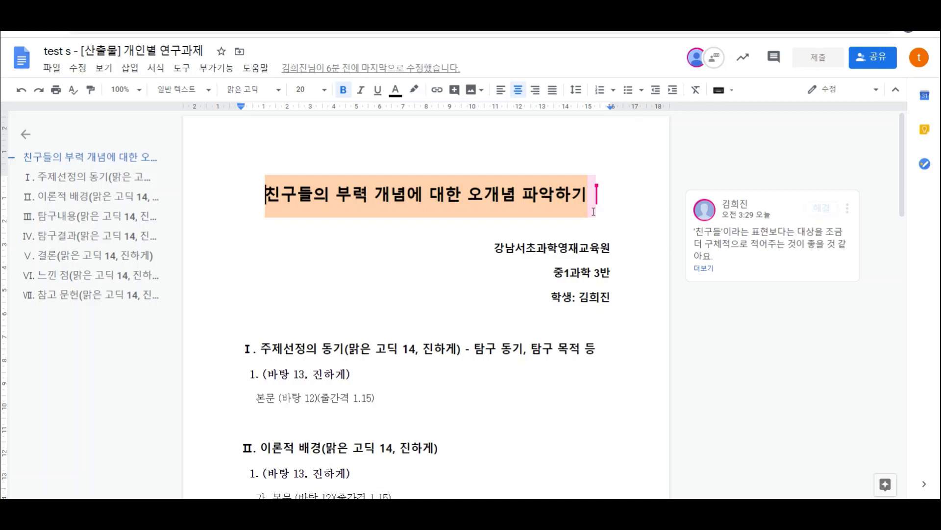
- Try to mark the teacher's comment on the report title as resolved
left_click(834, 220)
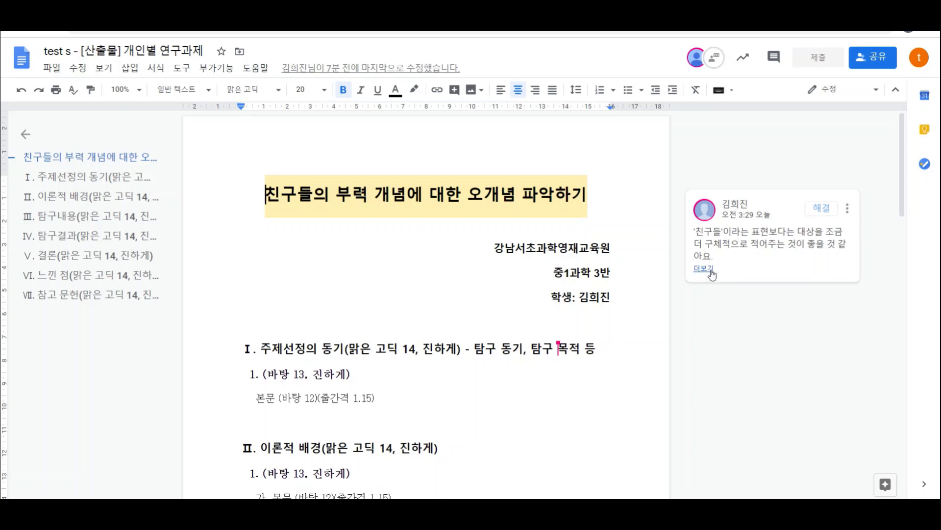
- Expand the teacher's full title comment and place the cursor right after '친구' in the title
left_click(712, 274)
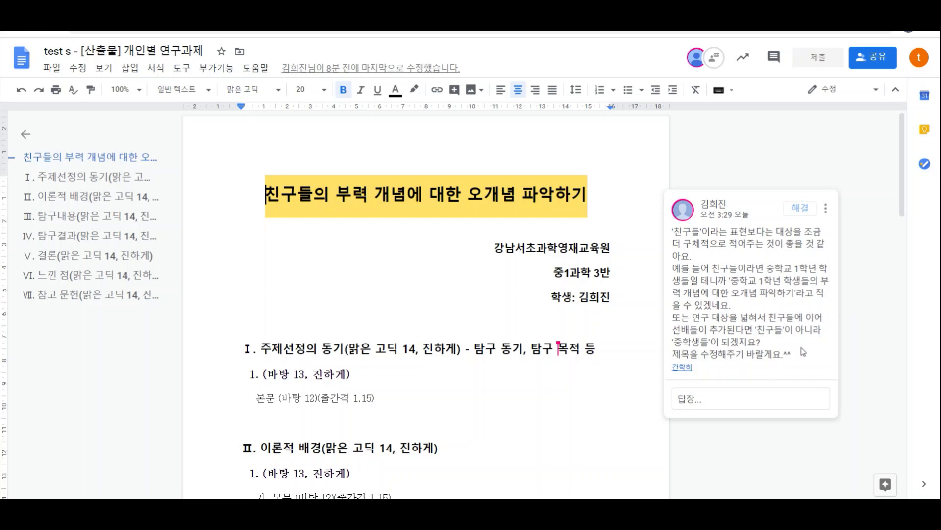
left_click(298, 198)
- Replace '친구' with '중학교 1학년 학생' so the title reads '중학교 1학년 학생들의…'
key("BackSpace")
key("BackSpace")
type("중하")
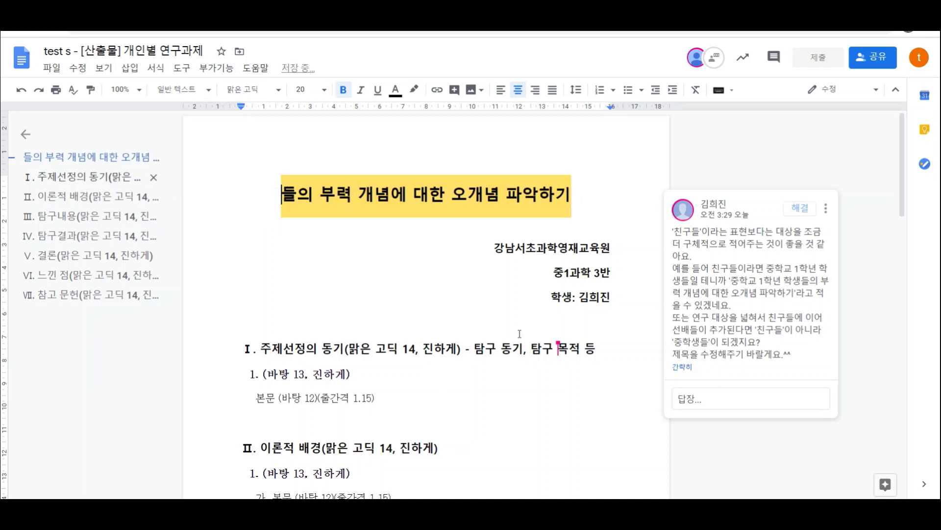
type("ㄱ교 1ㅎ")
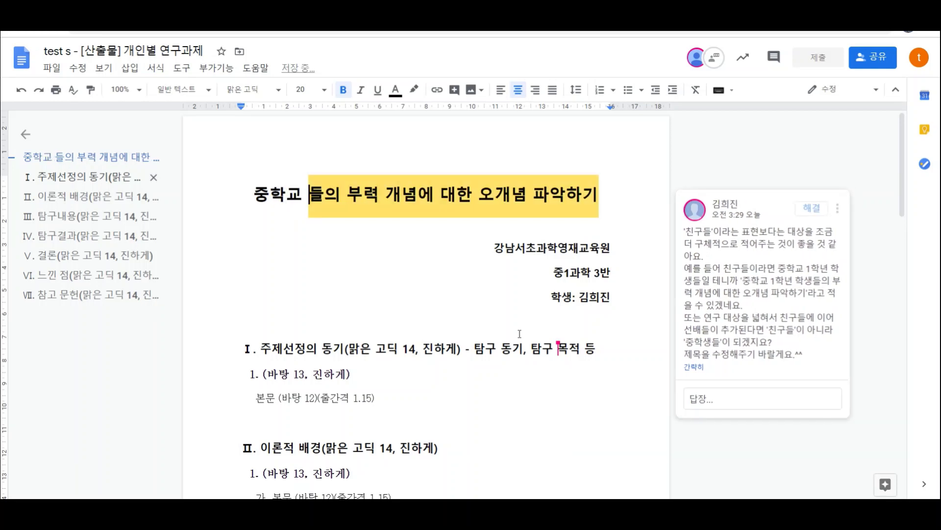
type("ㅏㄱ년 학생")
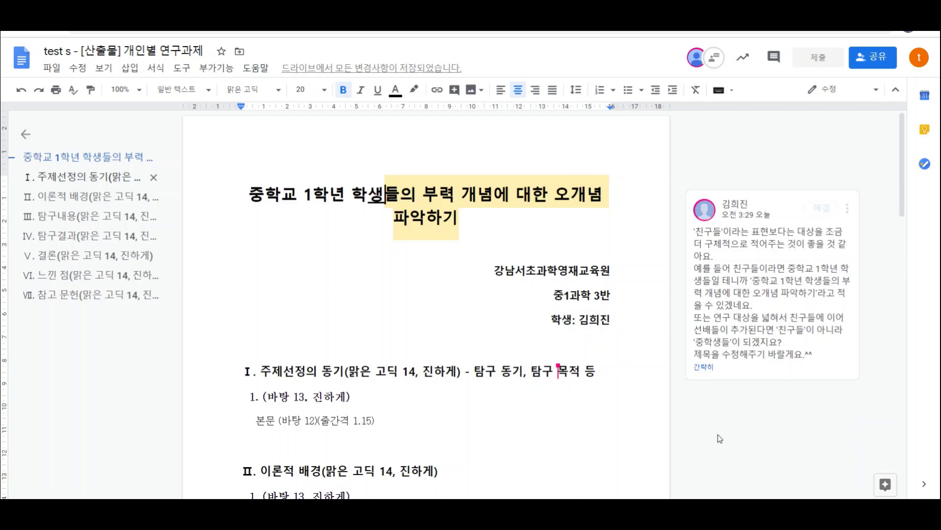
- Review the revised report and its title comment, then close the document with Ctrl+W
scroll(498, 357, "down", 3)
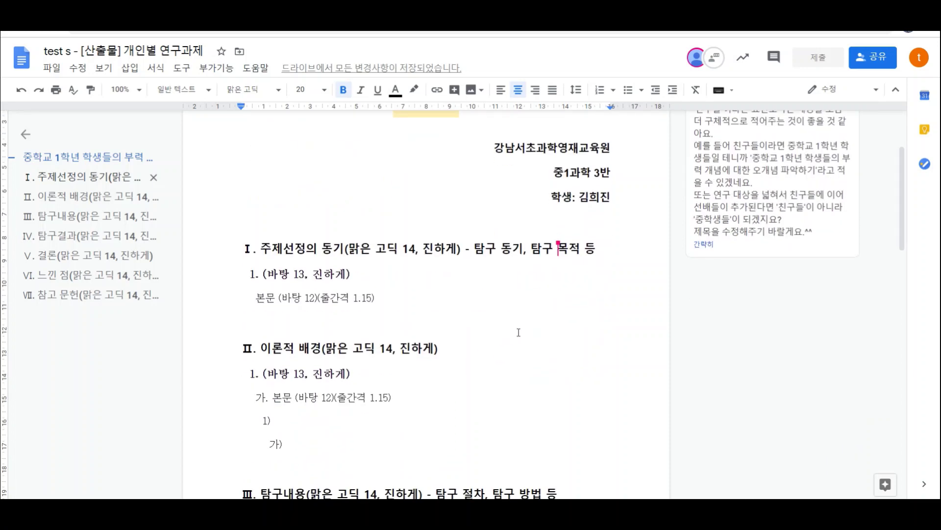
scroll(518, 333, "up", 2)
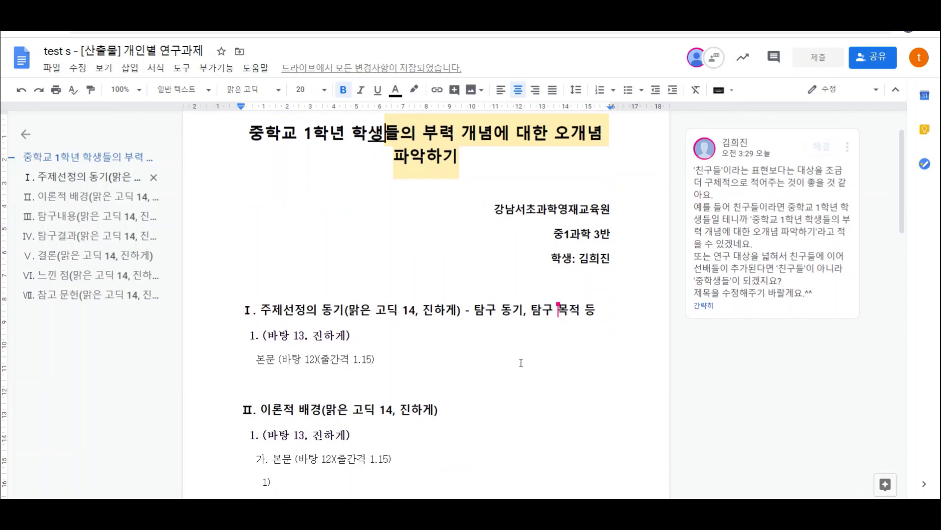
scroll(520, 363, "down", 3)
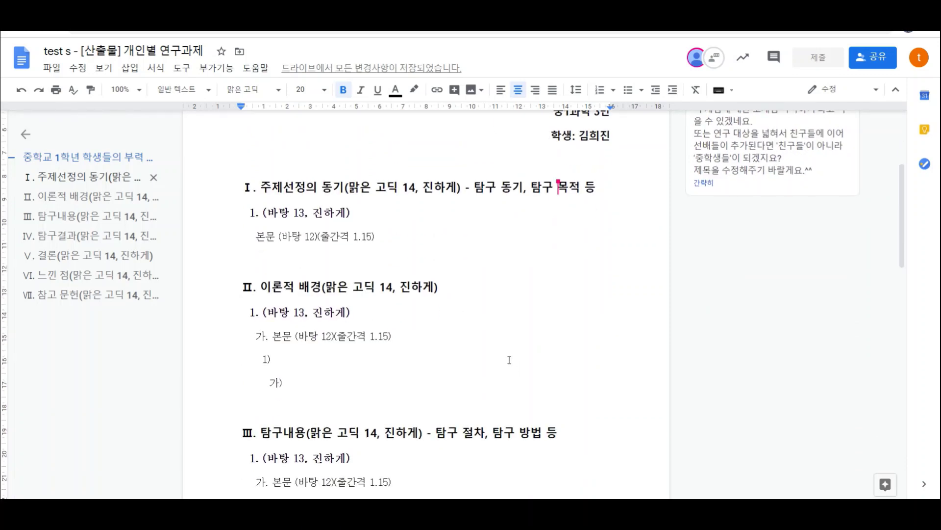
scroll(510, 360, "up", 4)
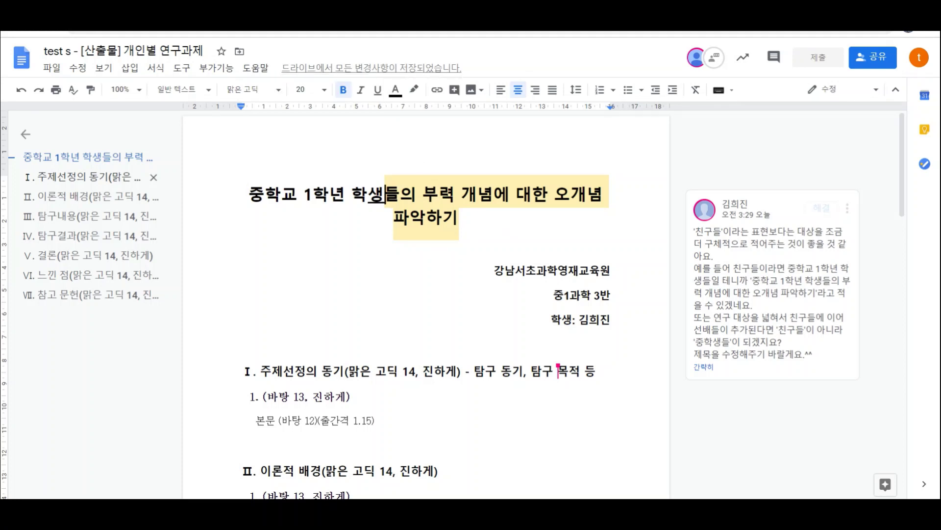
key("Right")
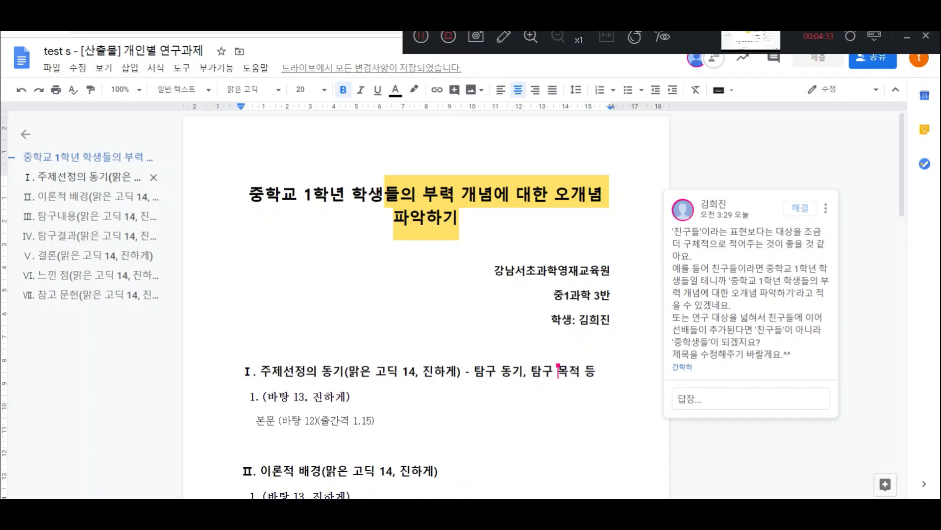
key("ctrl+w")
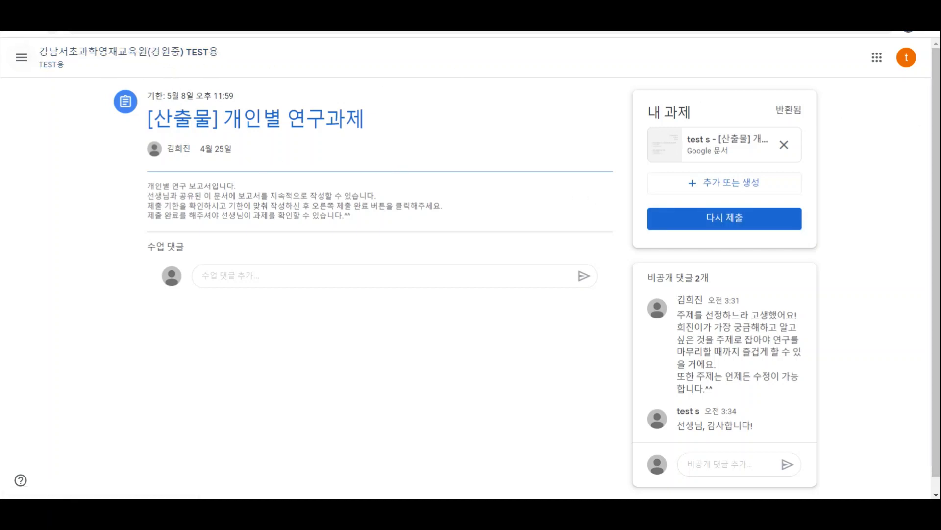
- Go from Classroom to the Google Account home page through the Google apps grid
left_click(877, 58)
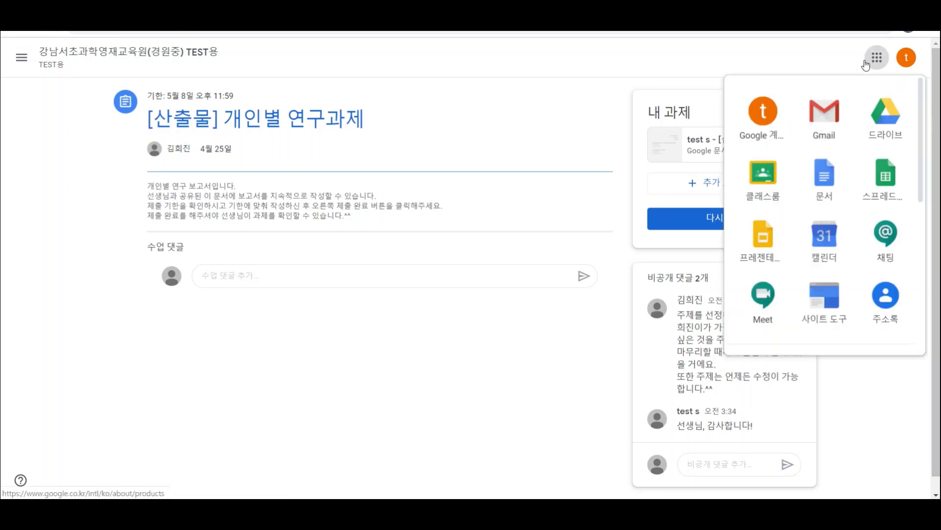
left_click(769, 142)
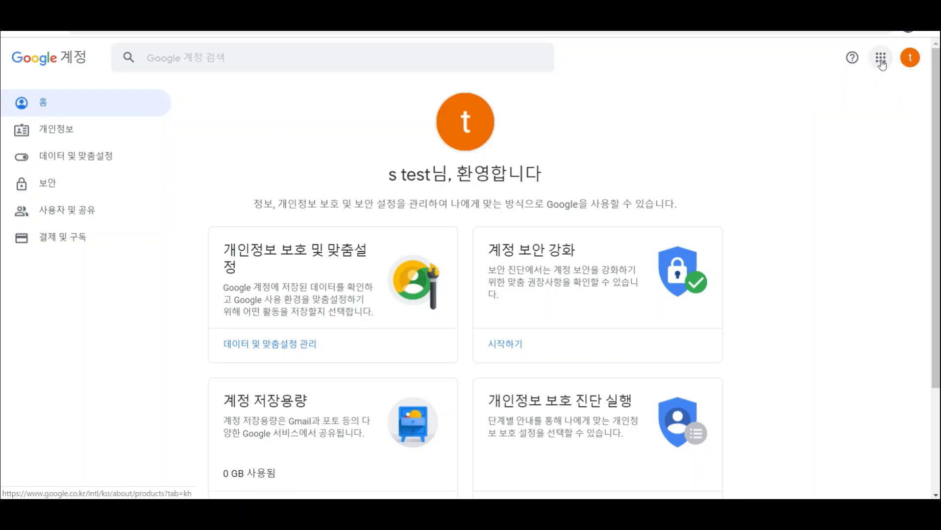
- Reopen the individual research report from the recent documents on the Google Docs home
left_click(881, 59)
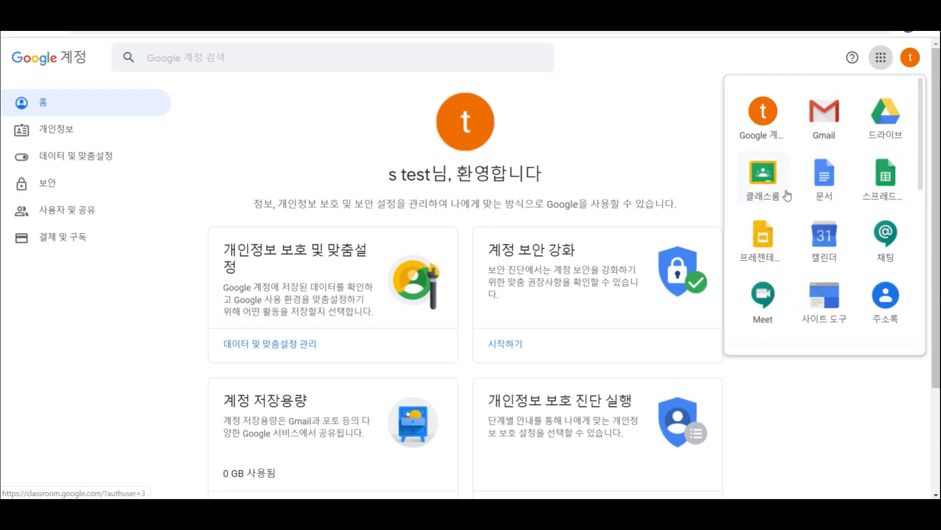
left_click(831, 194)
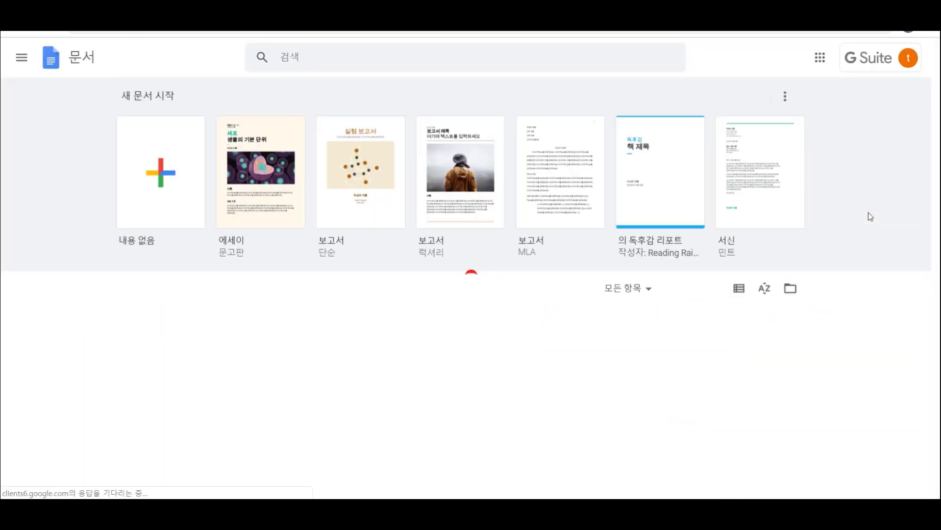
scroll(458, 419, "down", 2)
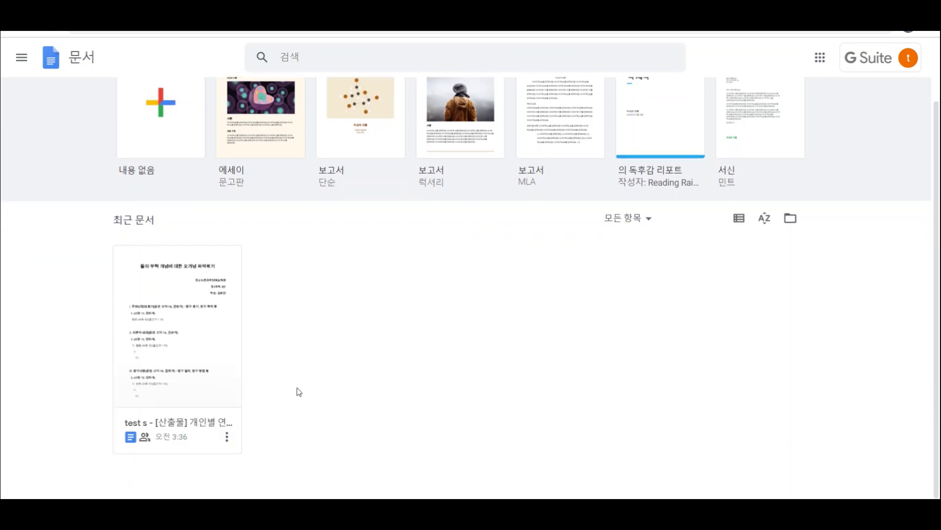
left_click(196, 370)
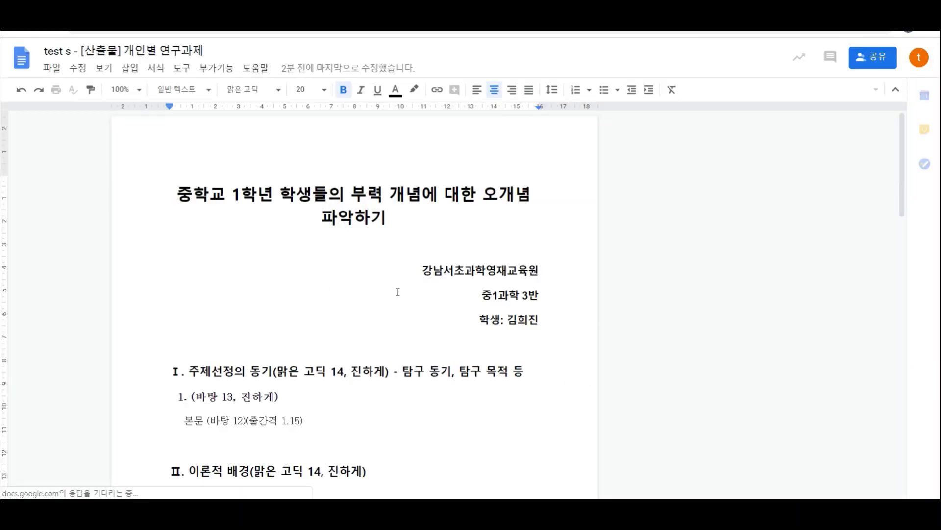
scroll(404, 384, "down", 6)
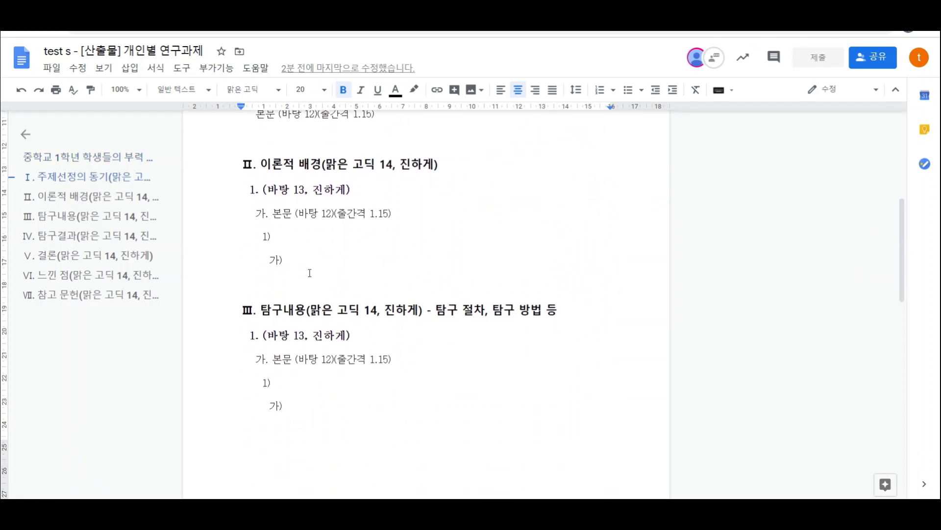
scroll(310, 272, "down", 2)
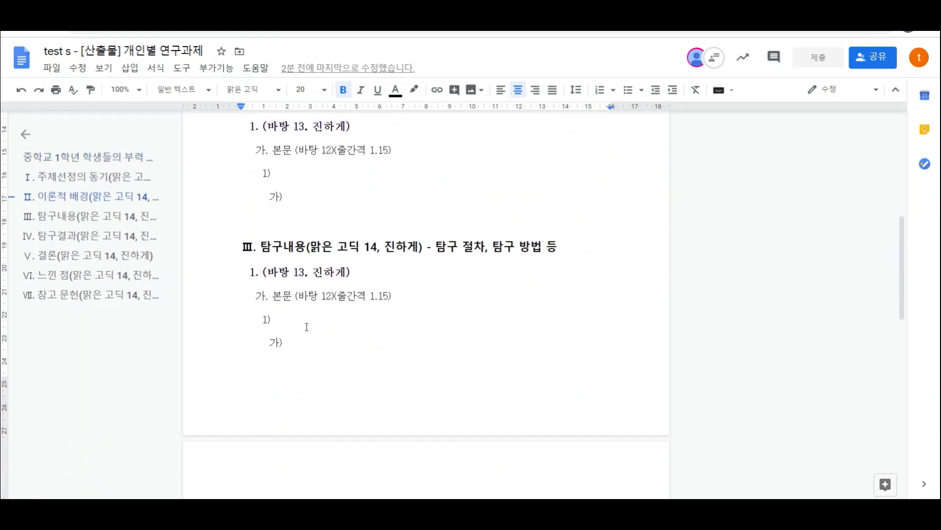
scroll(307, 327, "down", 4)
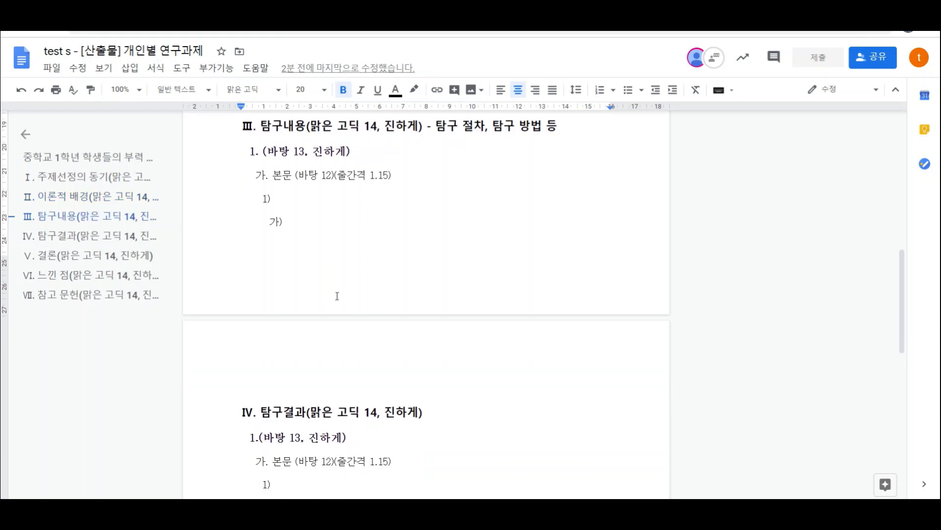
scroll(333, 313, "down", 8)
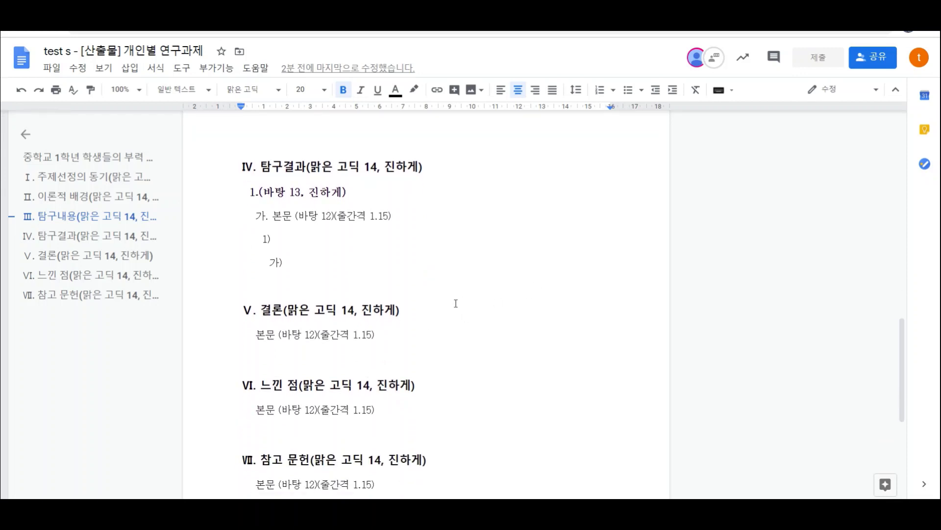
scroll(441, 302, "down", 9)
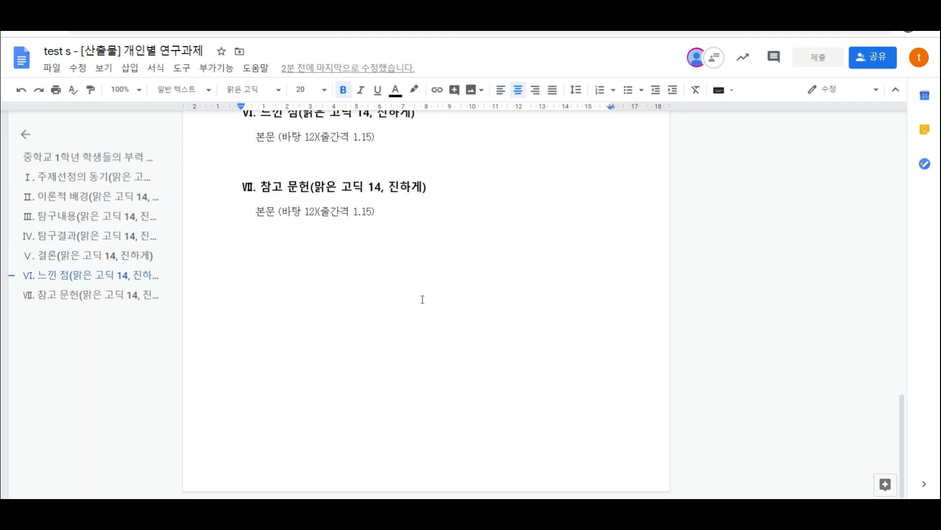
scroll(422, 304, "up", 20)
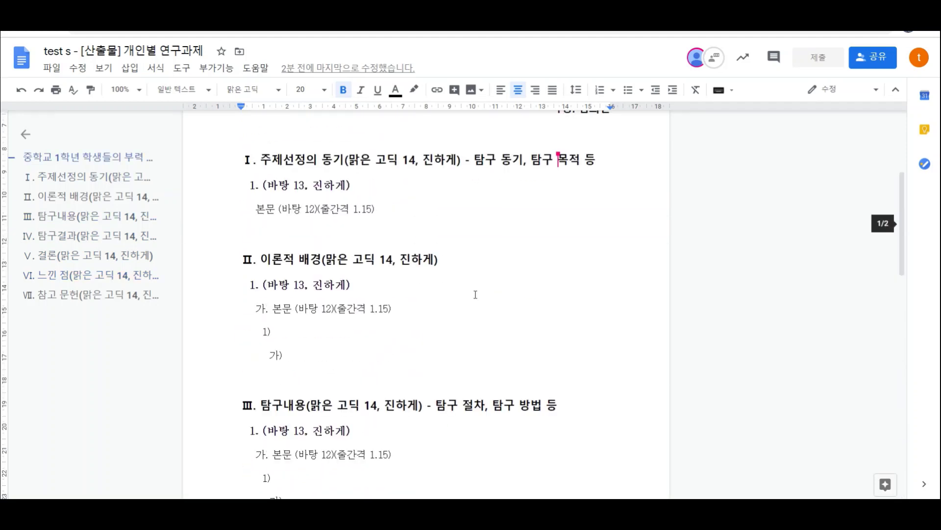
scroll(466, 291, "down", 6)
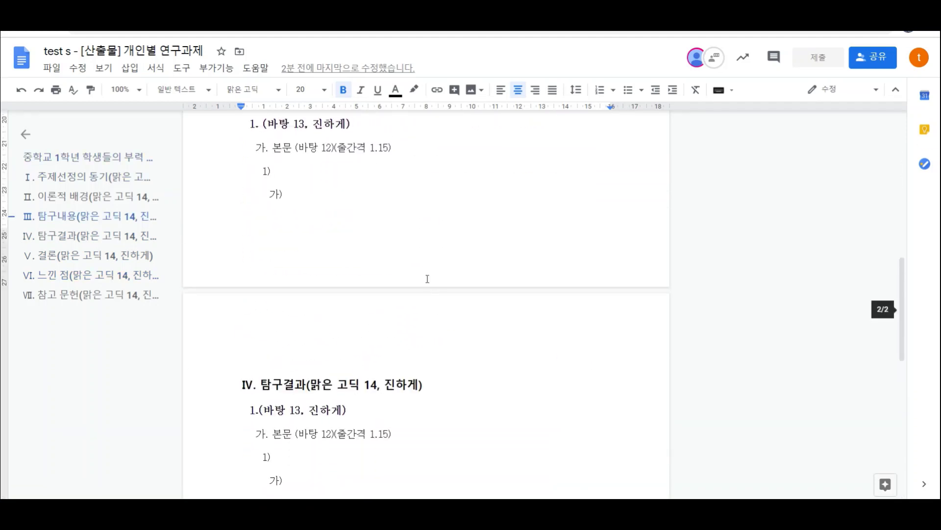
scroll(350, 253, "up", 3)
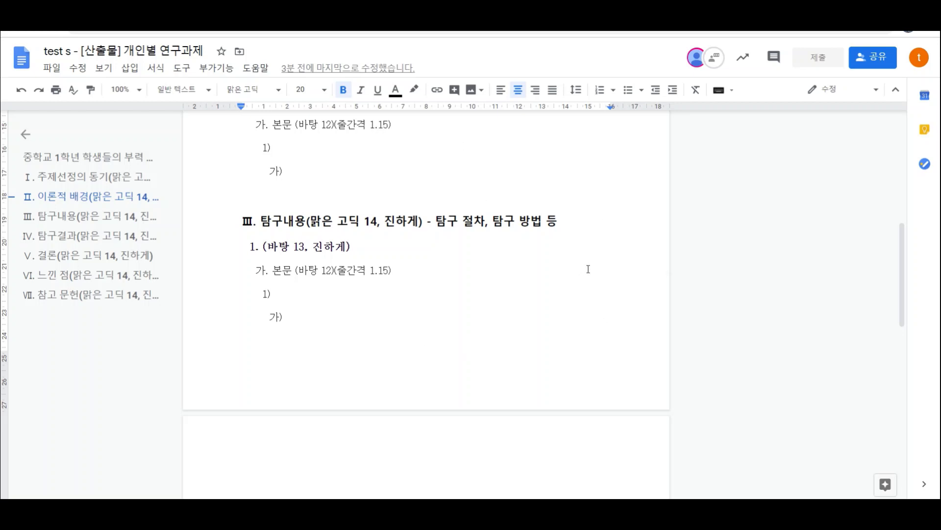
key("ctrl+Home")
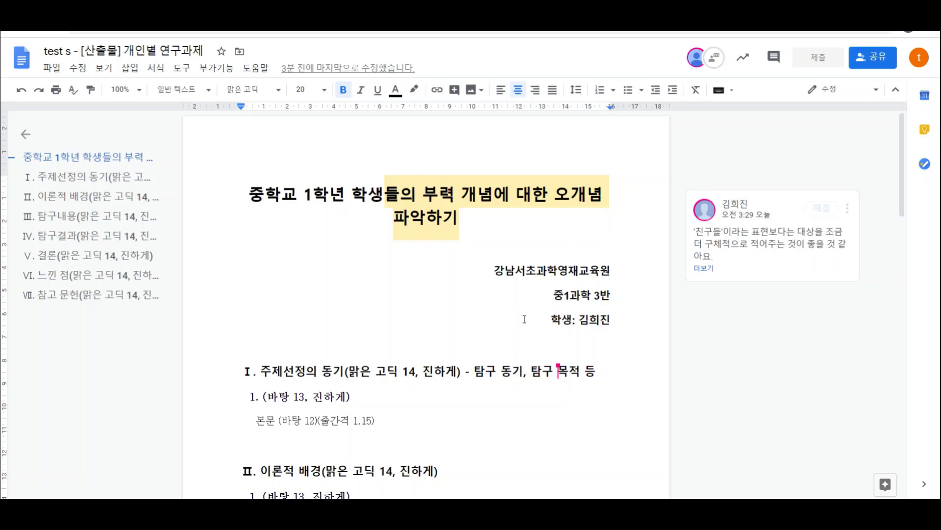
scroll(525, 320, "down", 3)
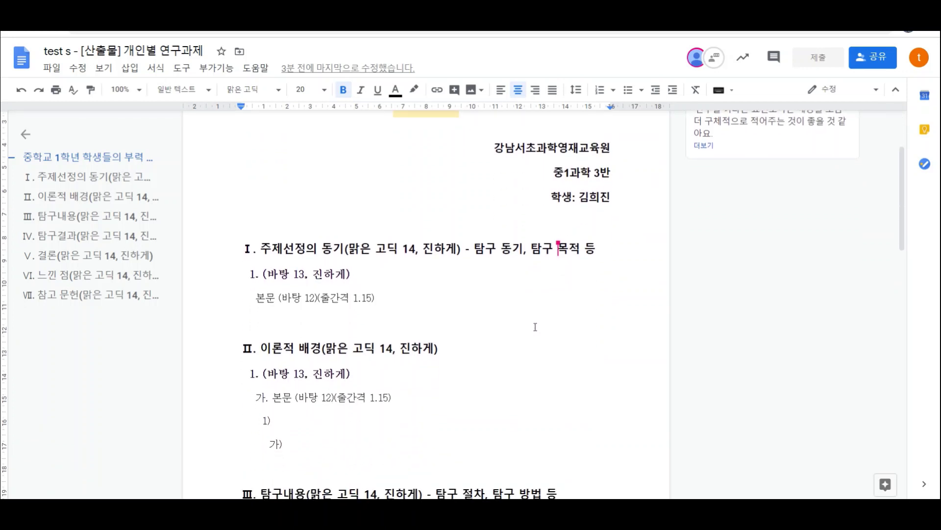
scroll(536, 327, "down", 2)
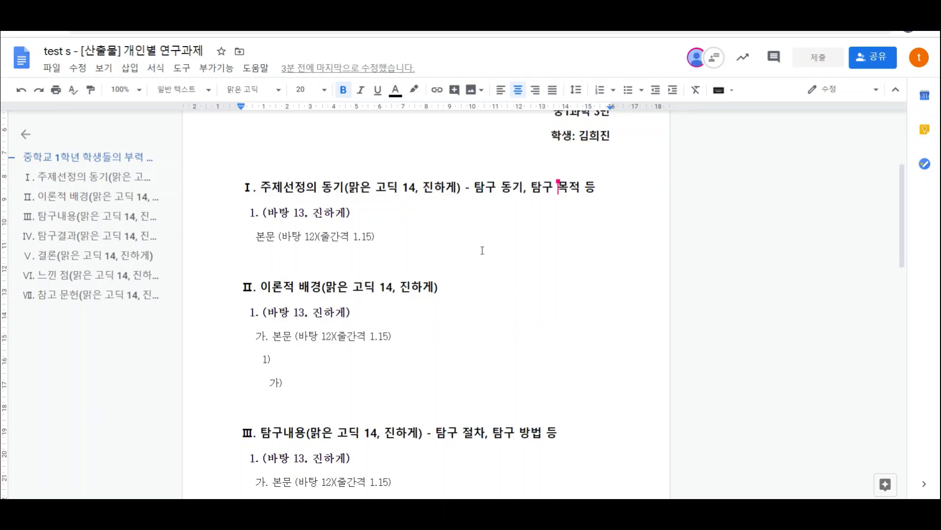
scroll(482, 250, "down", 3)
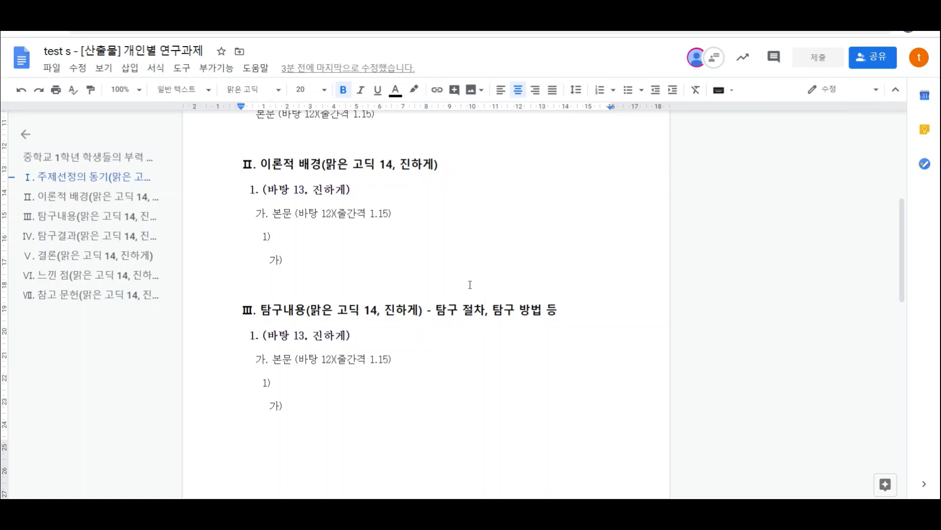
- Comment '탐구절차는 어떤 내용이 들어가면 될까요?' on '탐구 절차' in the section Ⅲ heading
left_click_drag(435, 311, 486, 310)
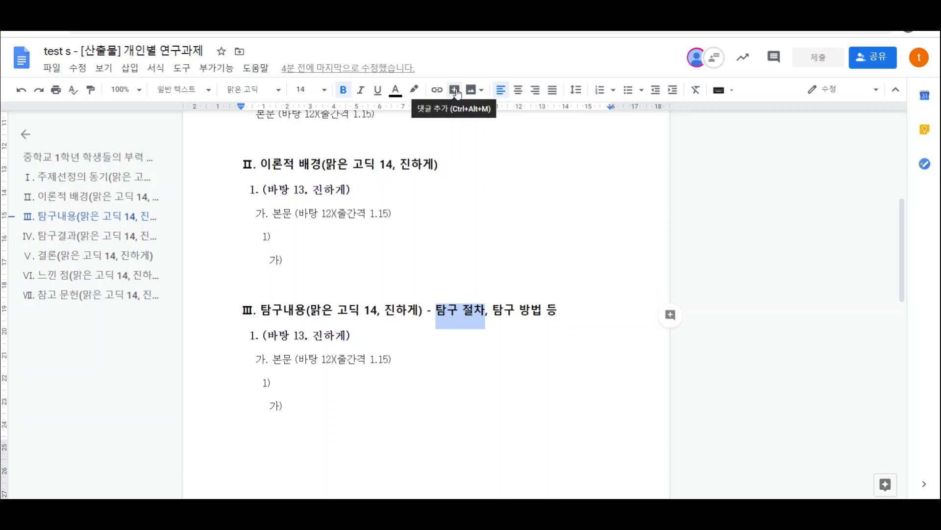
left_click(455, 91)
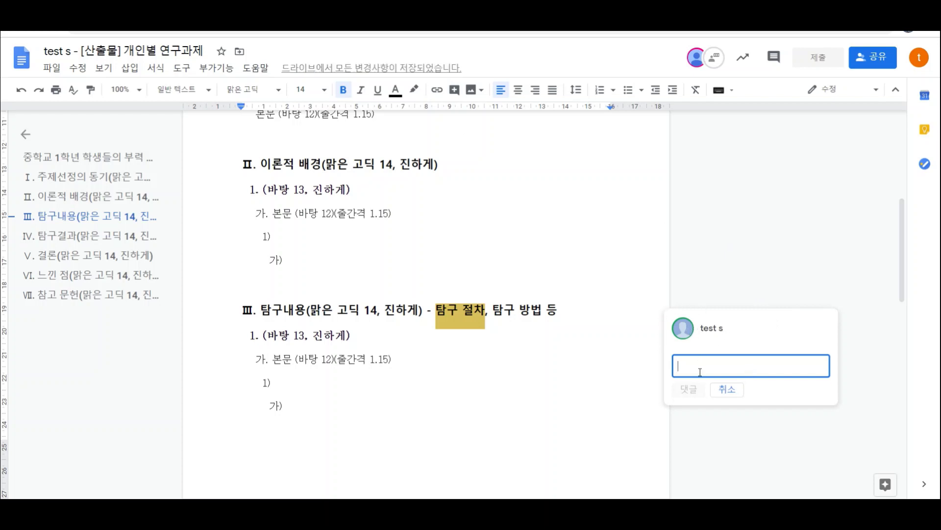
type("태")
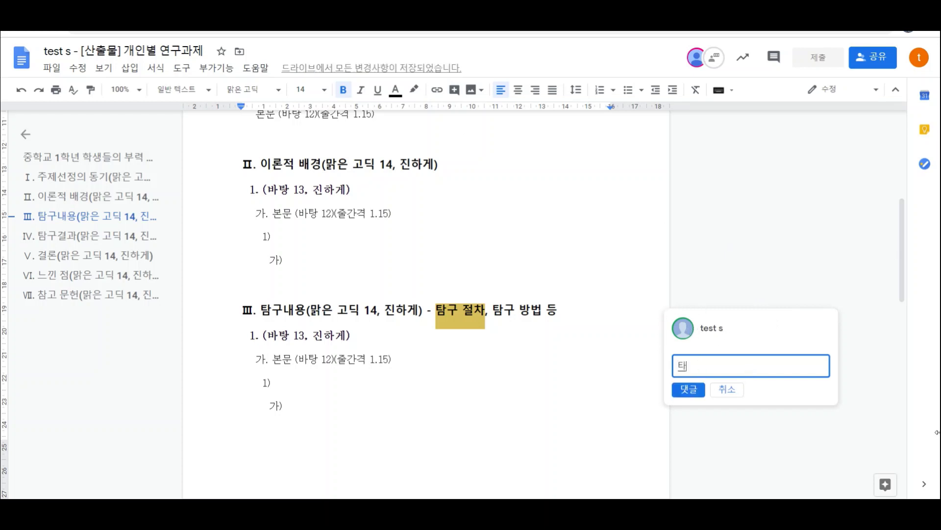
type("구절차늬")
type("ㄴ 어떤 냉")
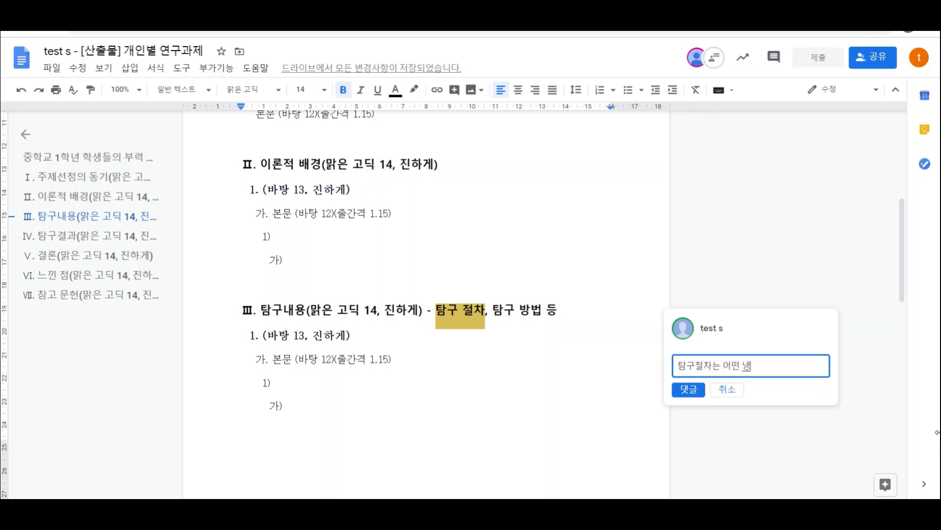
type("용이 들어가면 될")
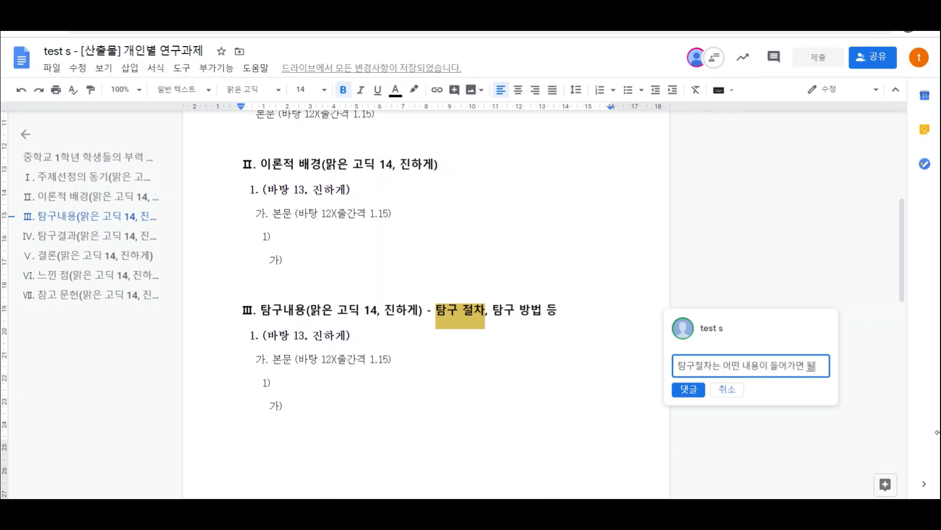
type("까요?")
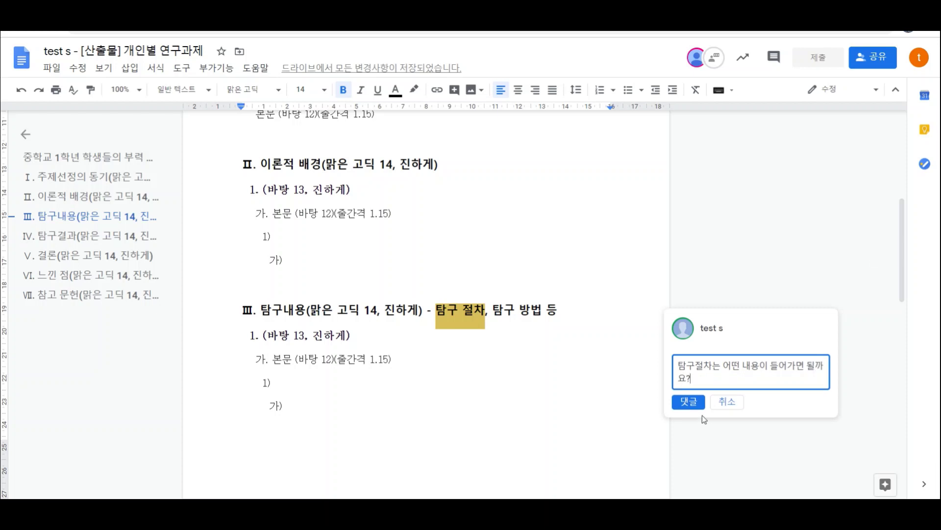
left_click(689, 401)
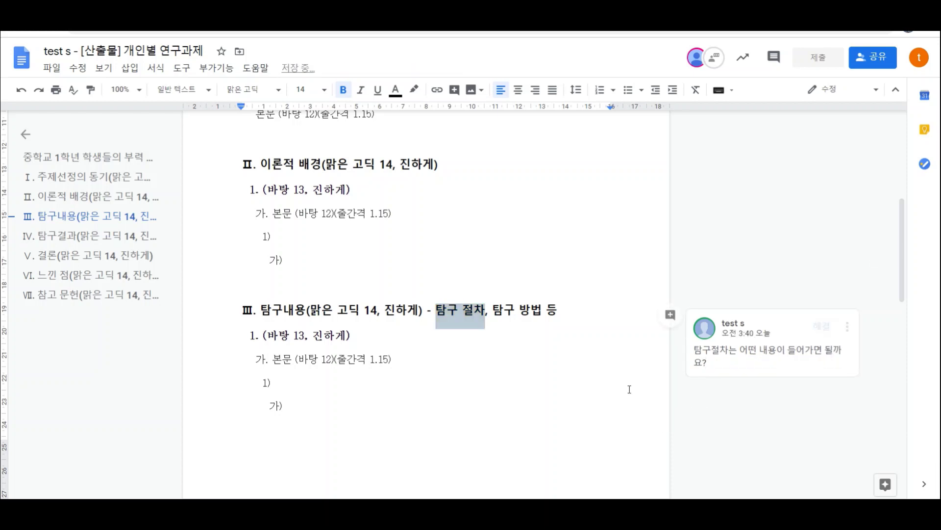